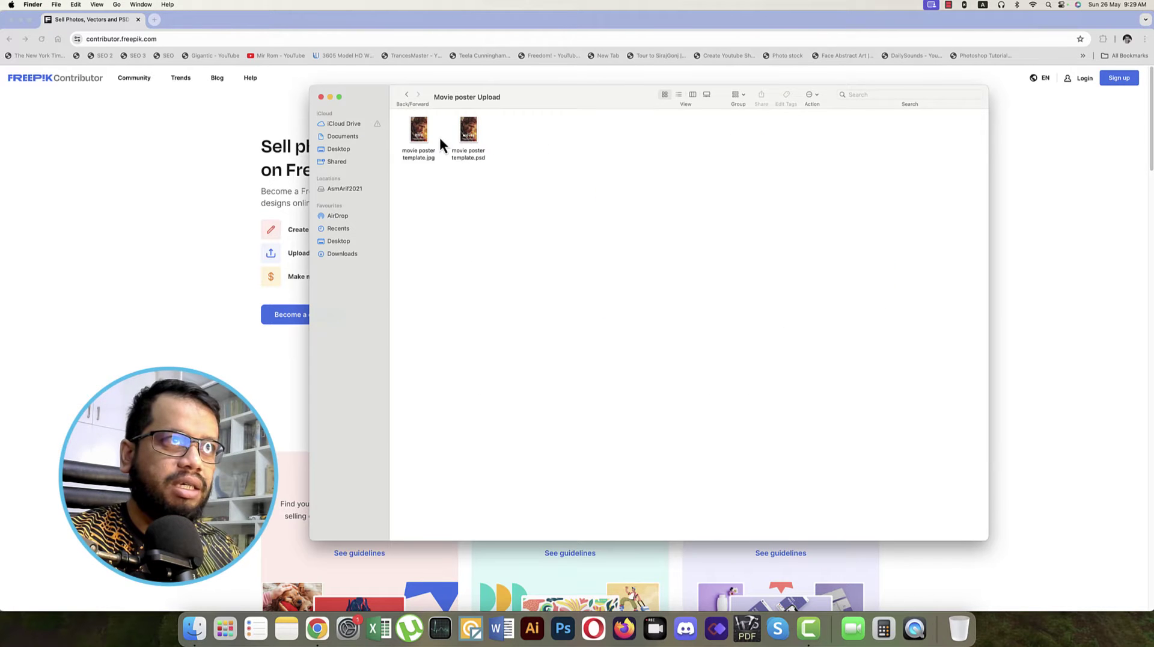
Step: Preview movie poster template.jpg and movie poster template.psd in the Movie poster Upload folder, then close the preview
key("space")
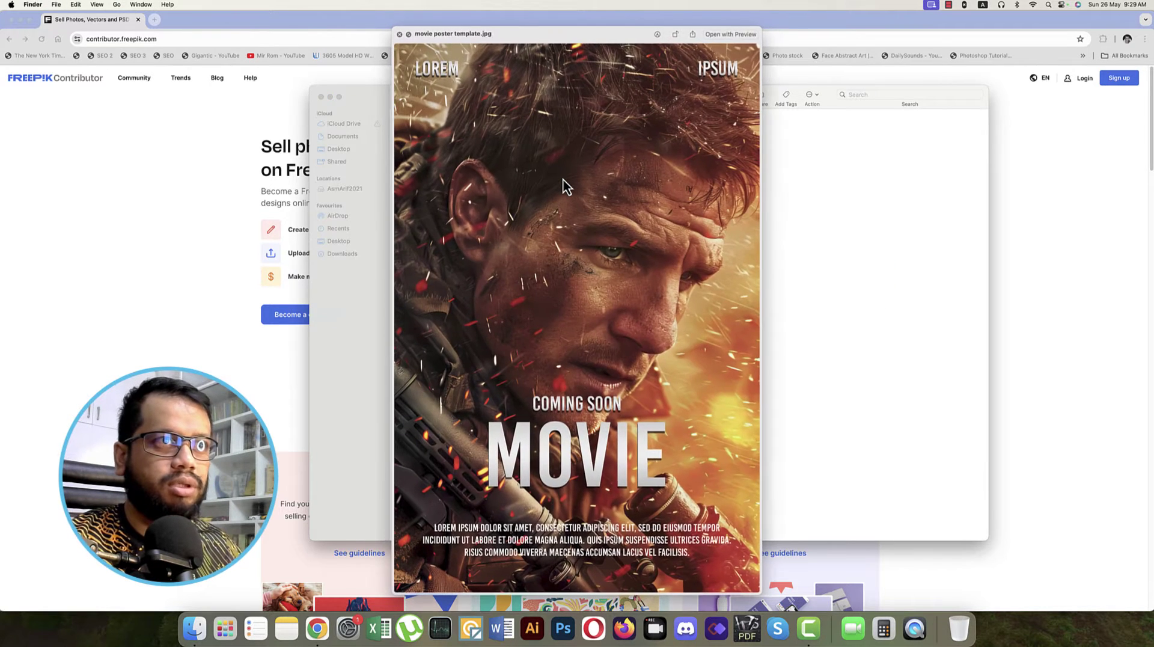
key("Right")
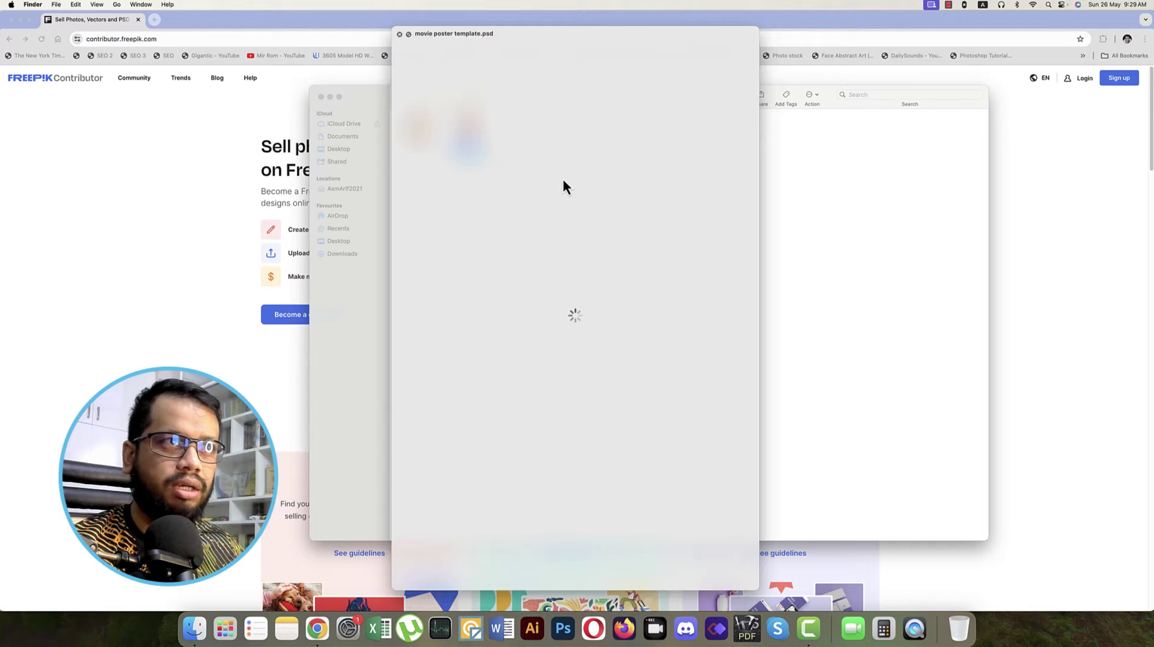
key("space")
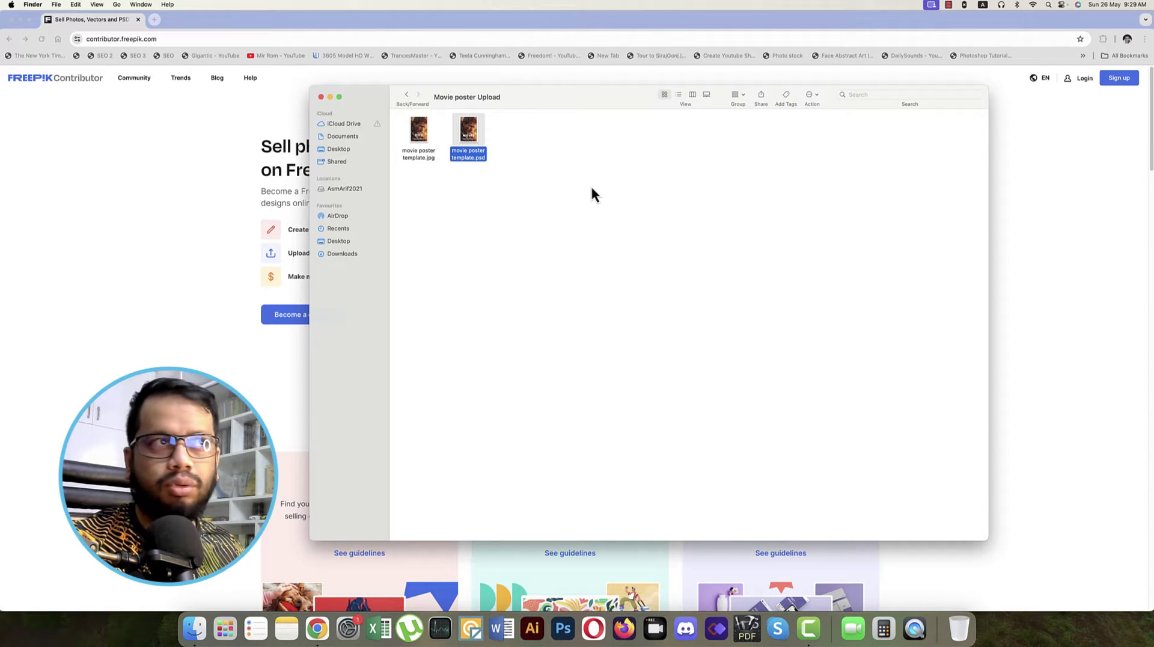
left_click(592, 189)
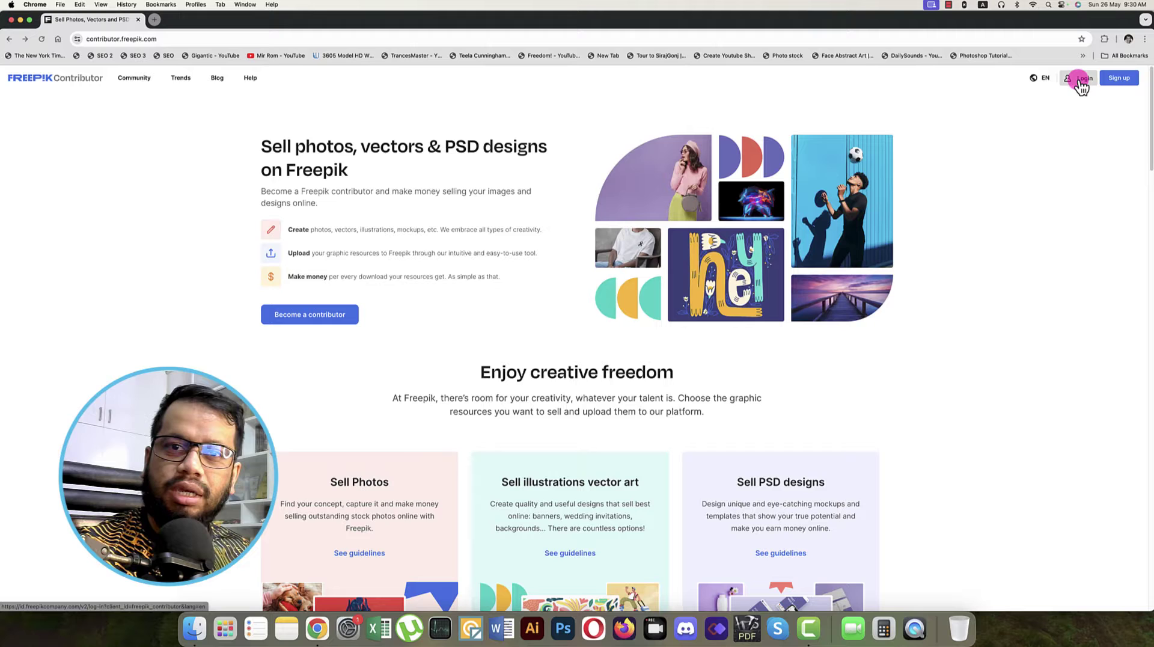
Step: Log in to the Freepik Contributor account and open the file upload panel from the dashboard
left_click(161, 38)
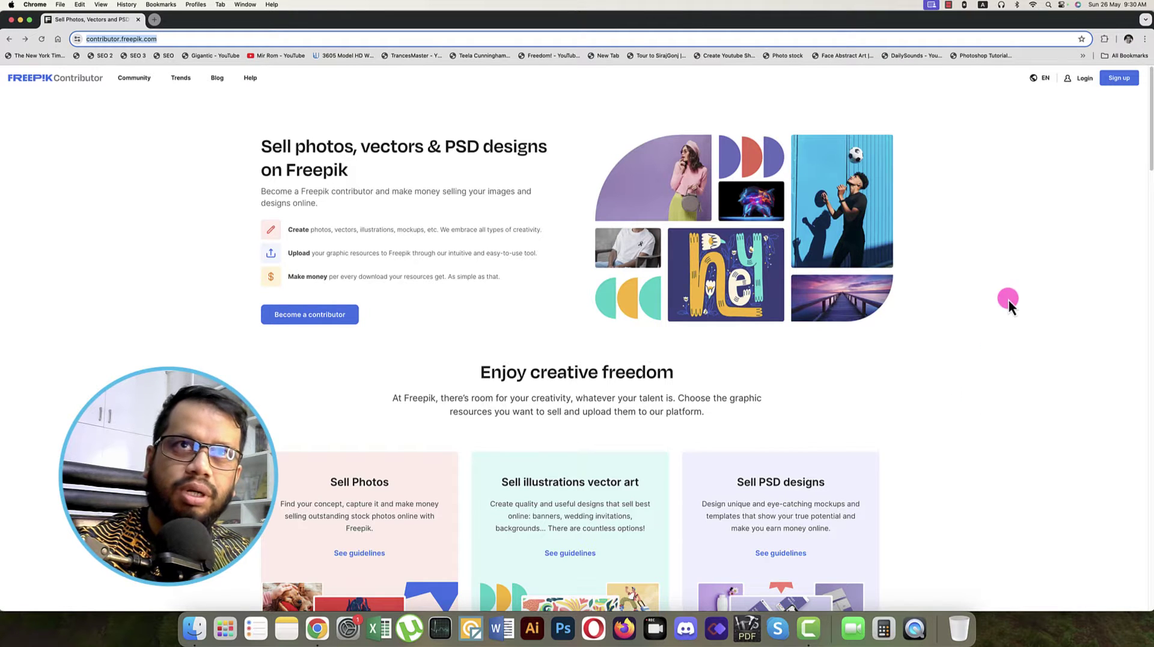
left_click(1080, 89)
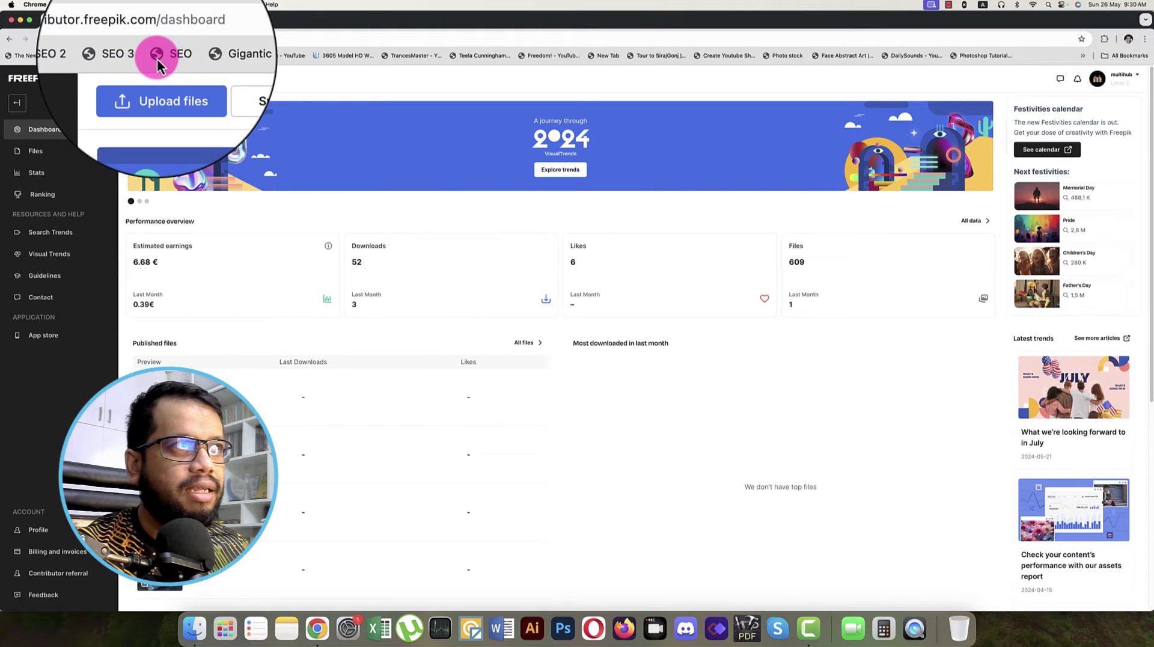
left_click(174, 79)
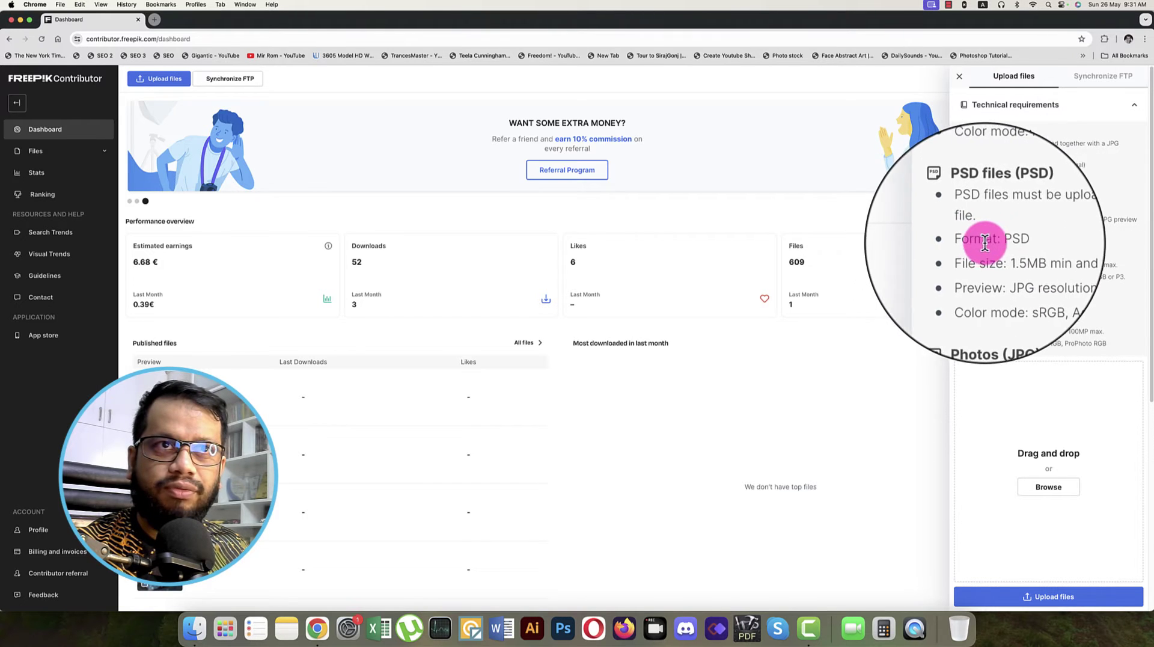
Step: Examine the technical requirements for vectors, PSD files and photos, including file size, preview resolution and color mode
mouse_move(994, 242)
left_mouse_down()
mouse_move(1013, 239)
mouse_move(1006, 253)
mouse_move(1062, 250)
mouse_move(1001, 253)
left_mouse_up()
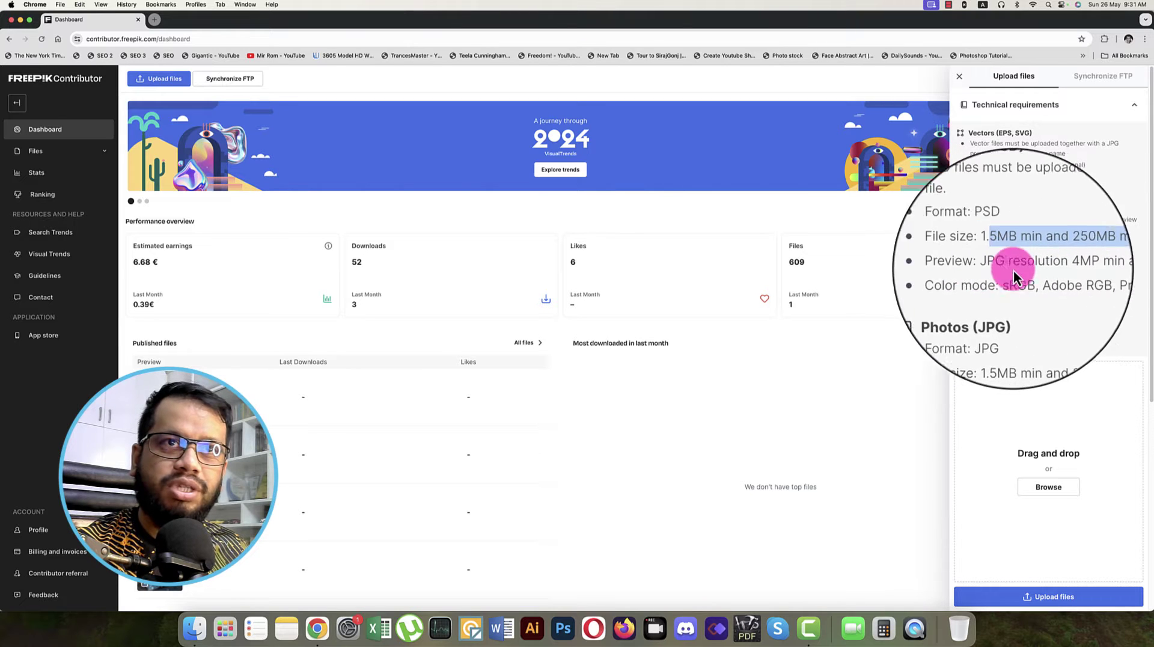
left_click(1090, 278)
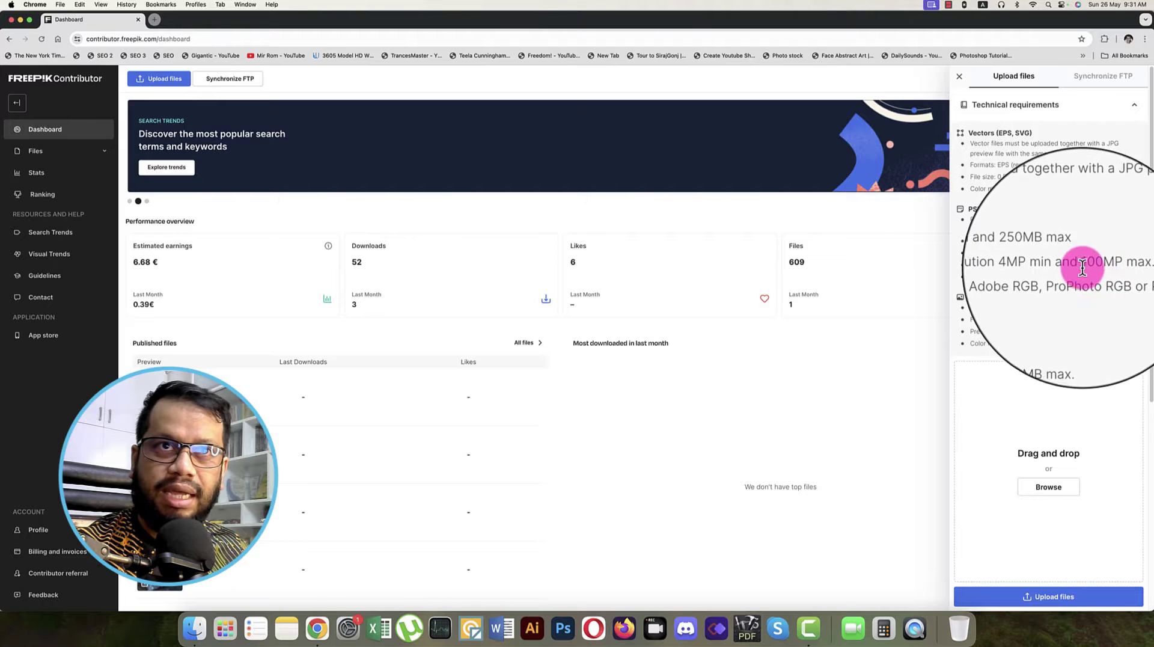
left_click_drag(1082, 267, 1116, 265)
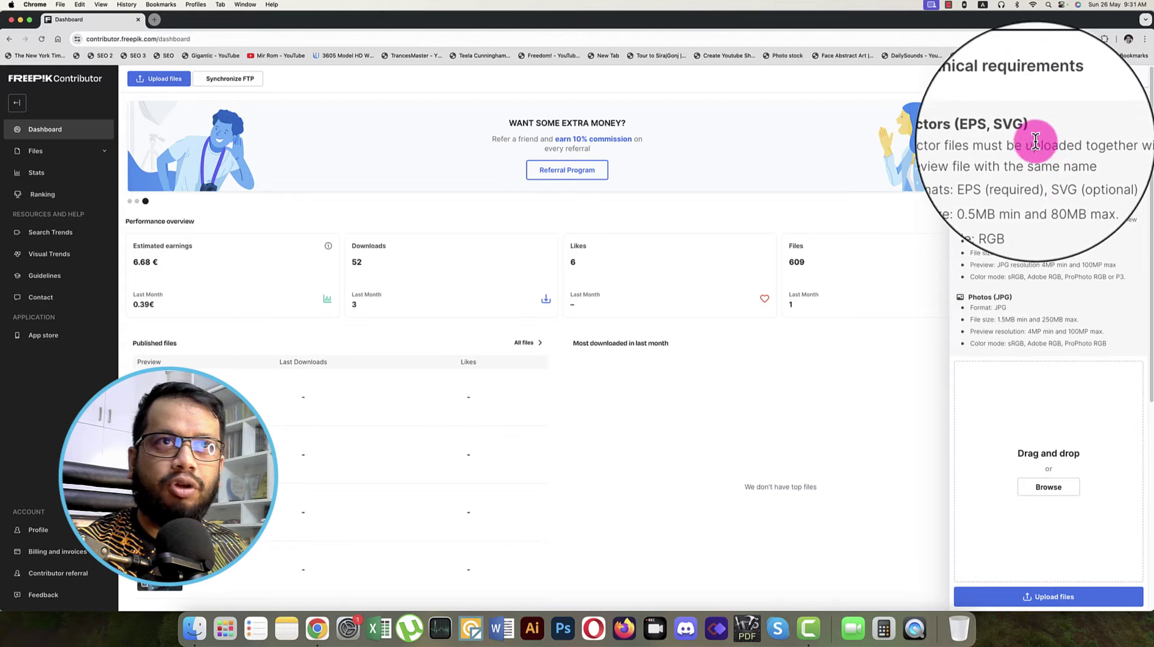
triple_click(998, 132)
triple_click(966, 298)
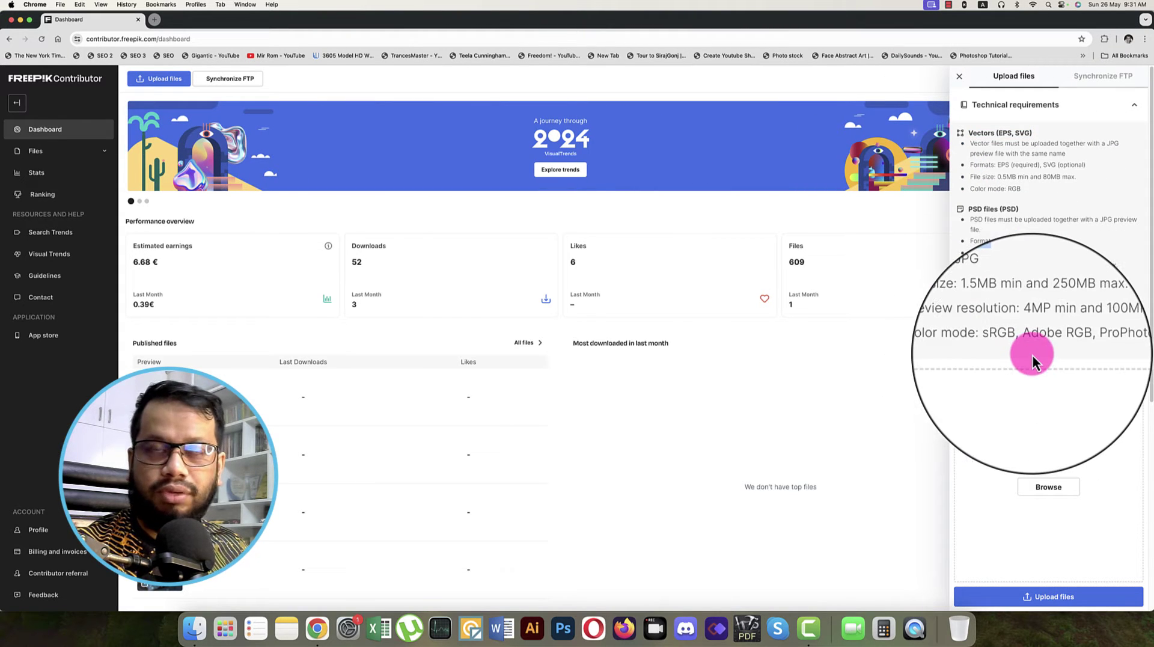
left_click_drag(956, 129, 1046, 179)
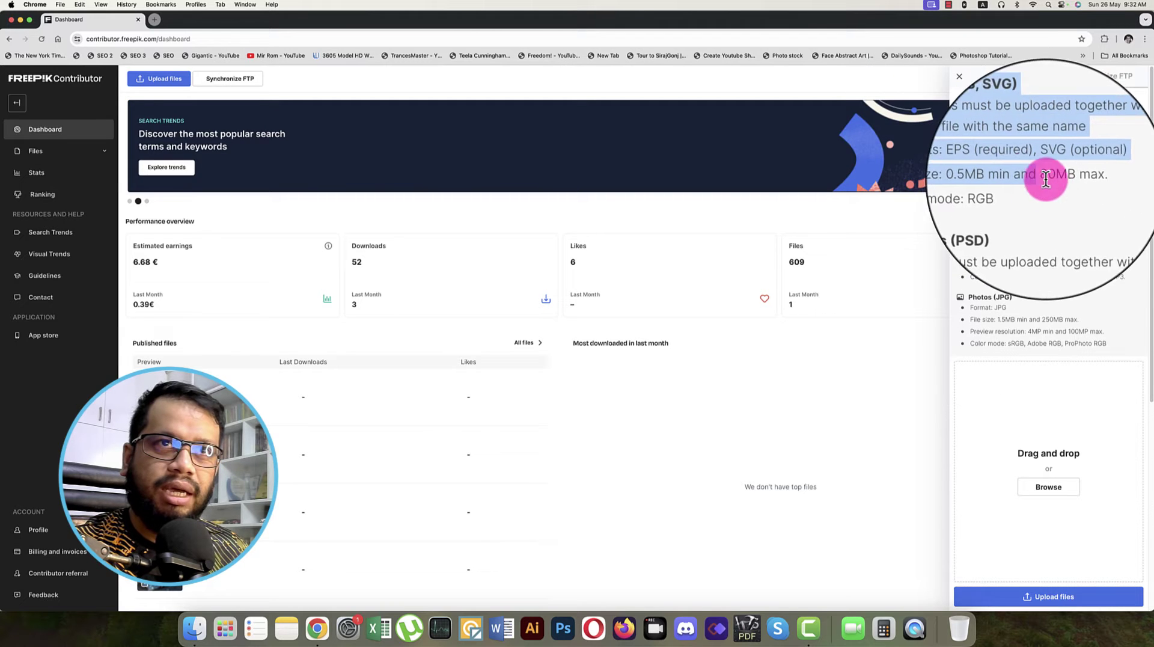
left_click(1030, 265)
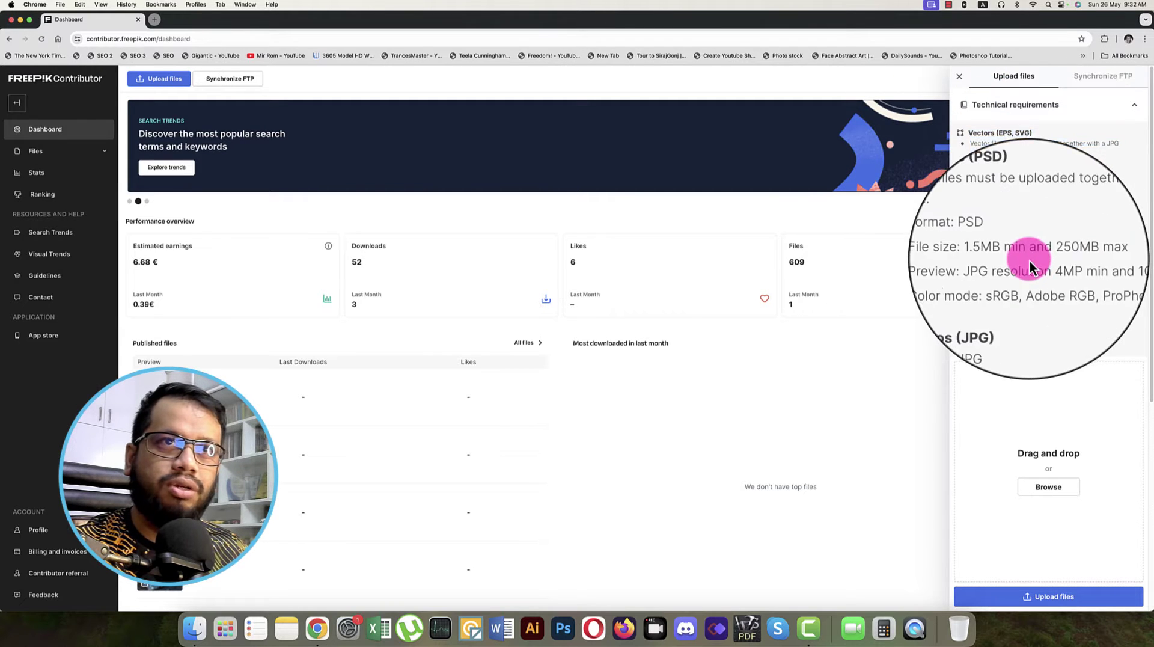
left_click_drag(962, 210, 1122, 277)
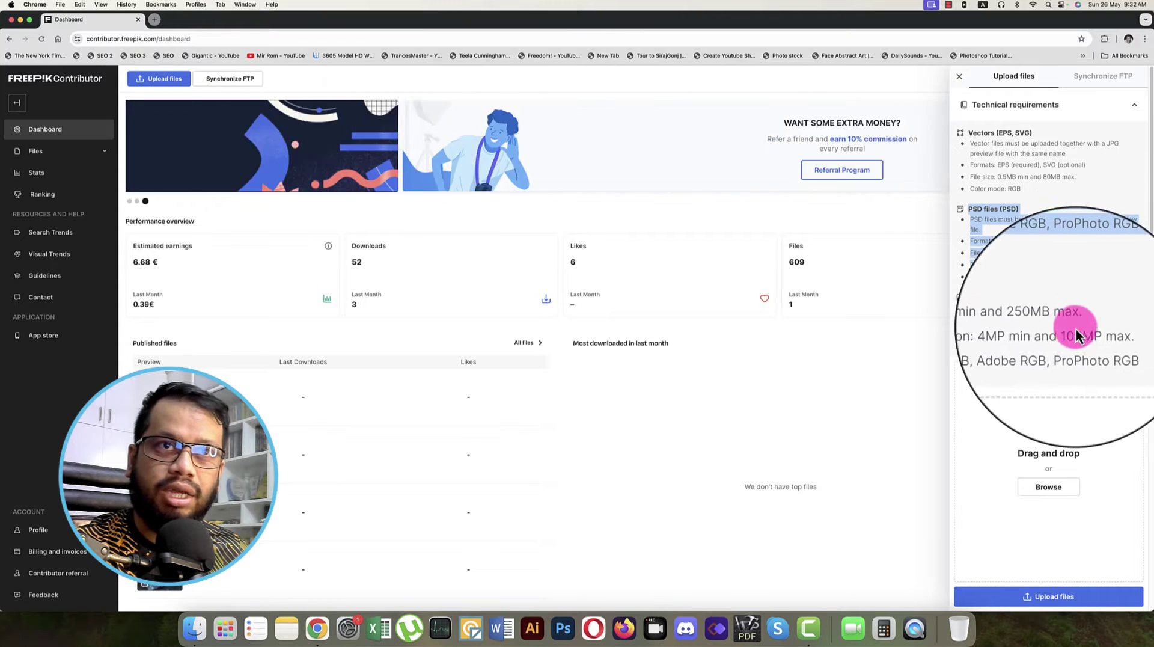
Step: Check movie poster template.jpg and movie poster template.psd in the Movie poster Upload folder and add both files to the upload area
left_click(1049, 494)
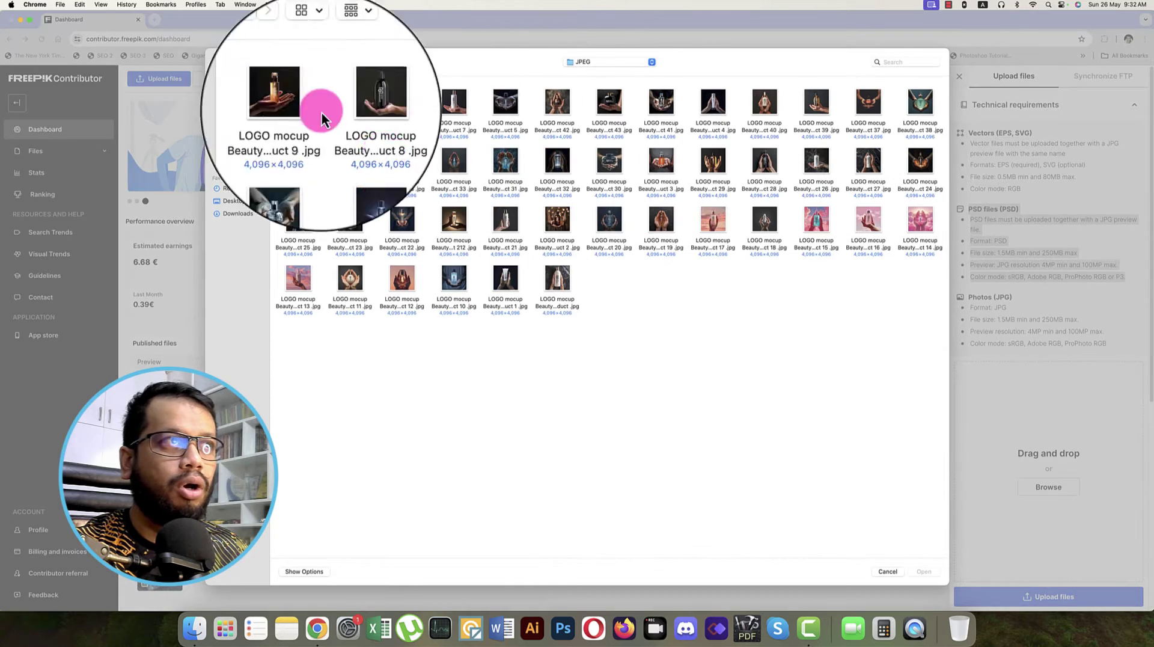
key("Escape")
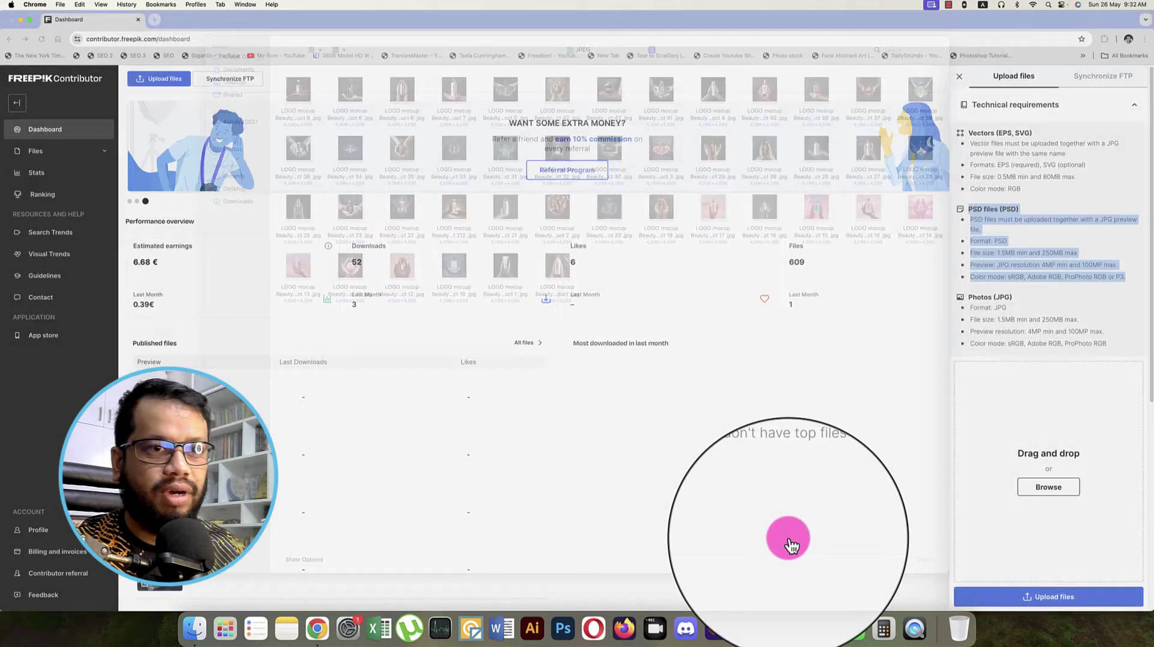
left_click(194, 627)
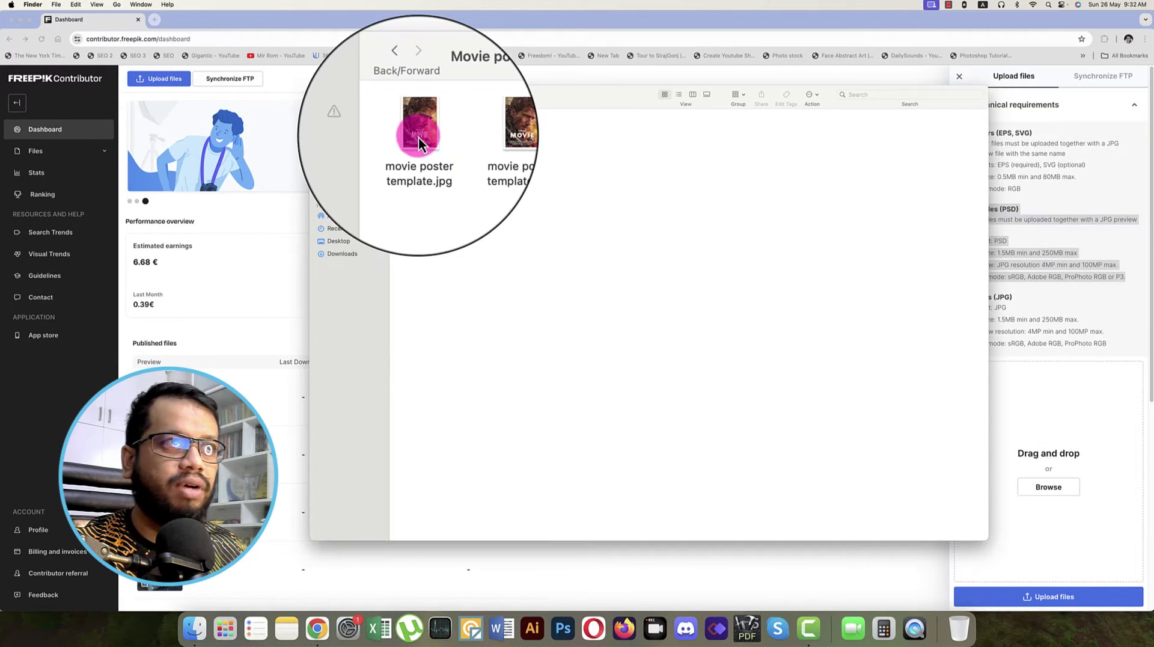
left_click_drag(419, 132, 421, 173)
key("space")
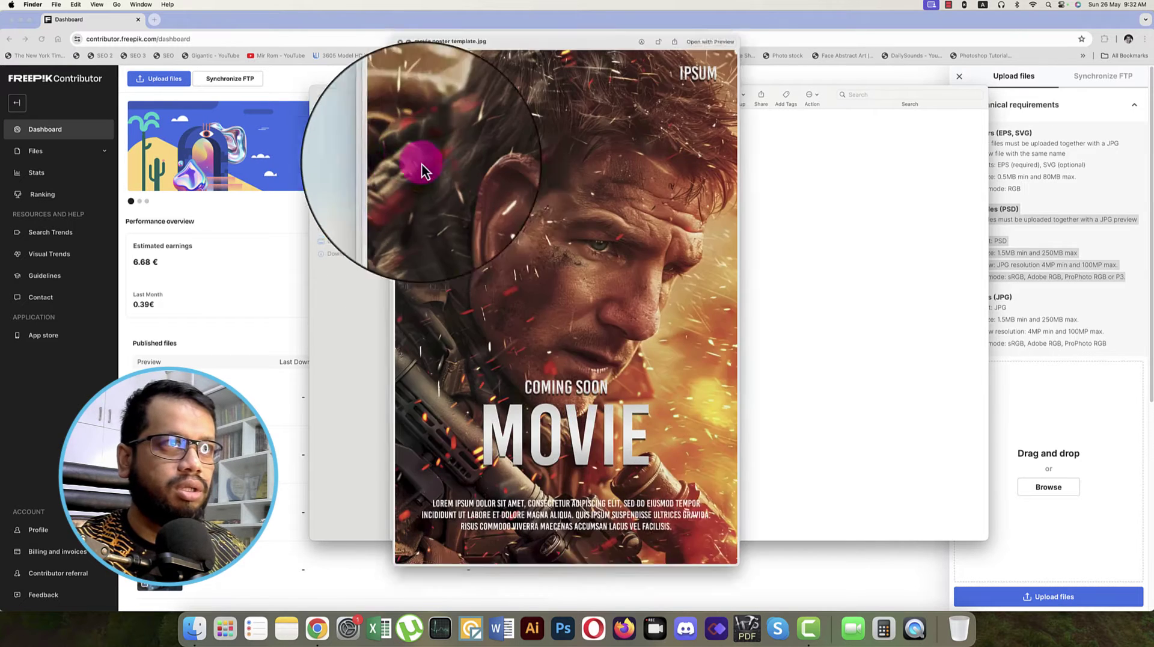
key("space")
left_click(464, 180)
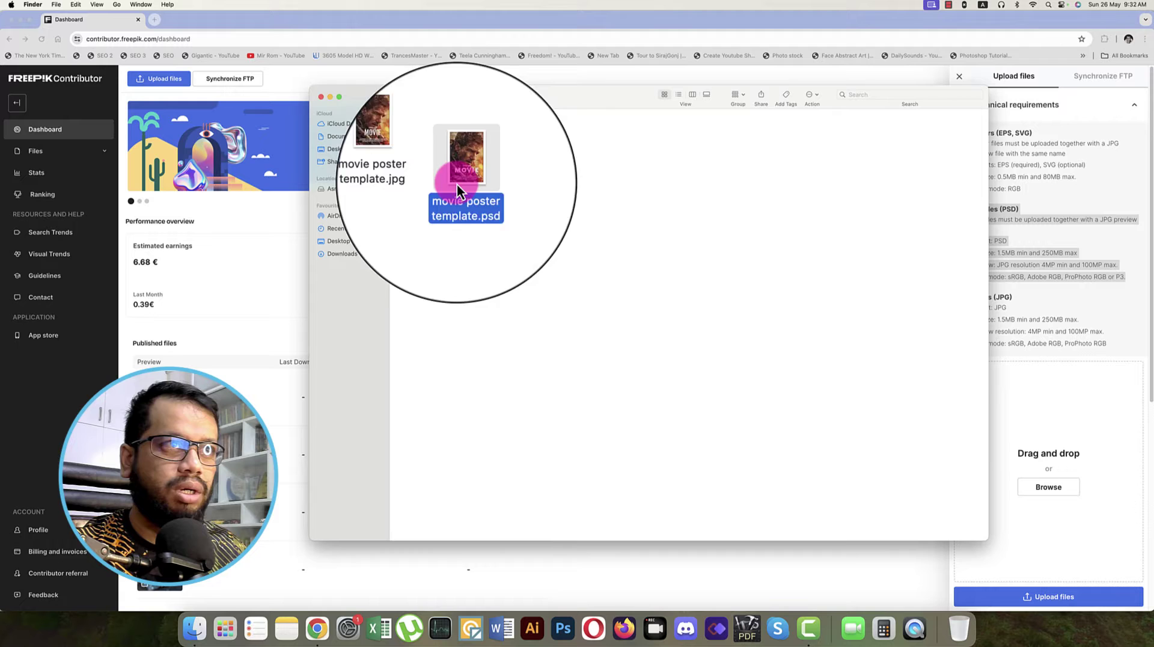
key("space")
key("space")
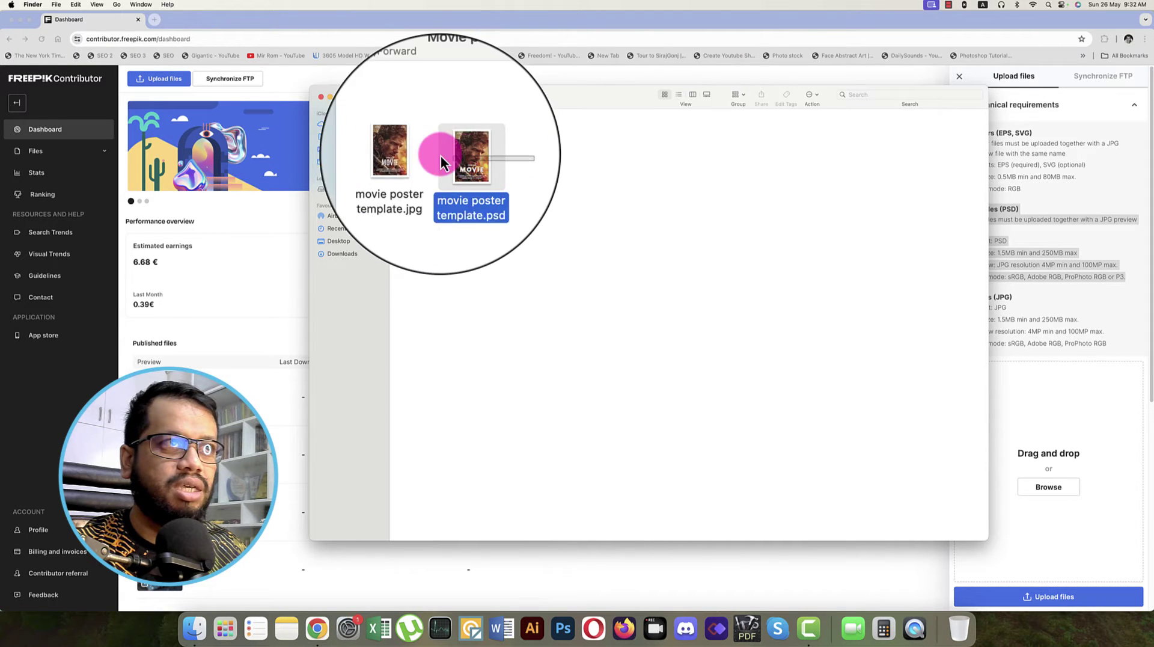
left_click(410, 154, "super")
left_click_drag(459, 163, 1078, 460)
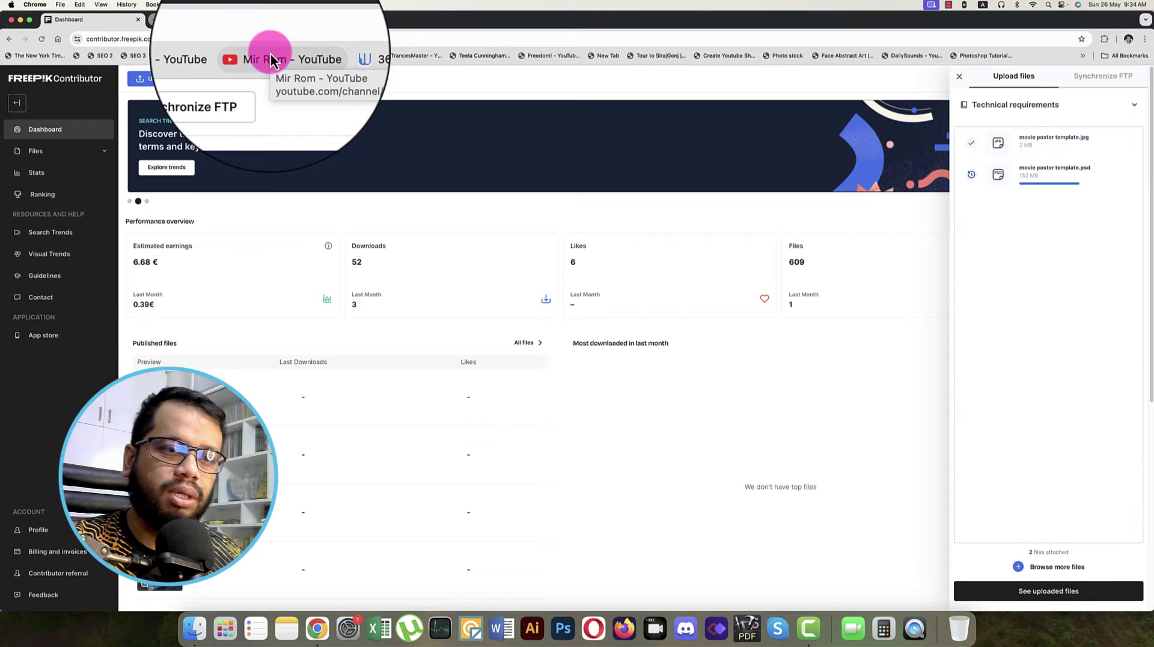
Step: Open Freepik in a new browser tab and search its assets for "movie poster template"
left_click(154, 19)
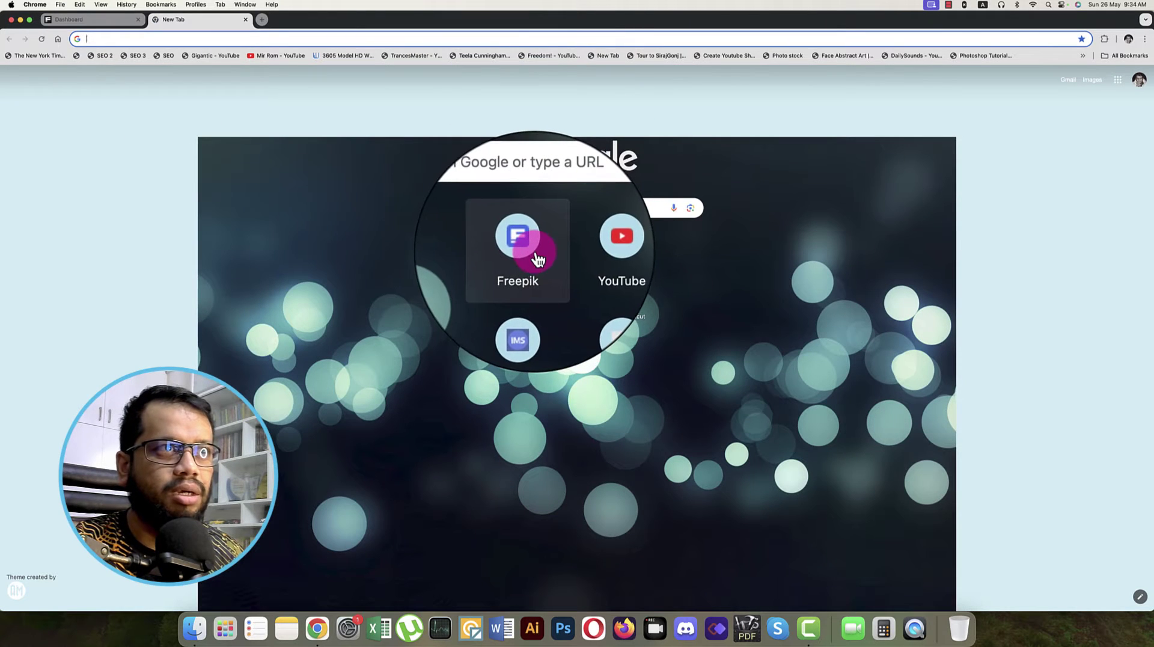
left_click(530, 251)
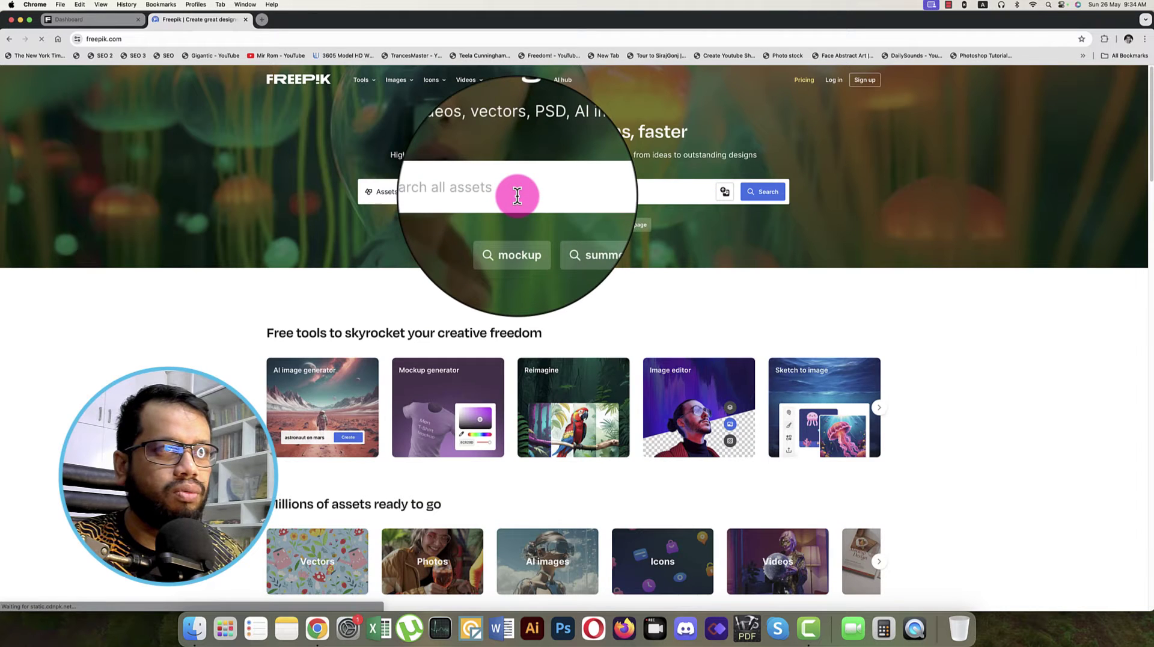
left_click(517, 194)
type("movi")
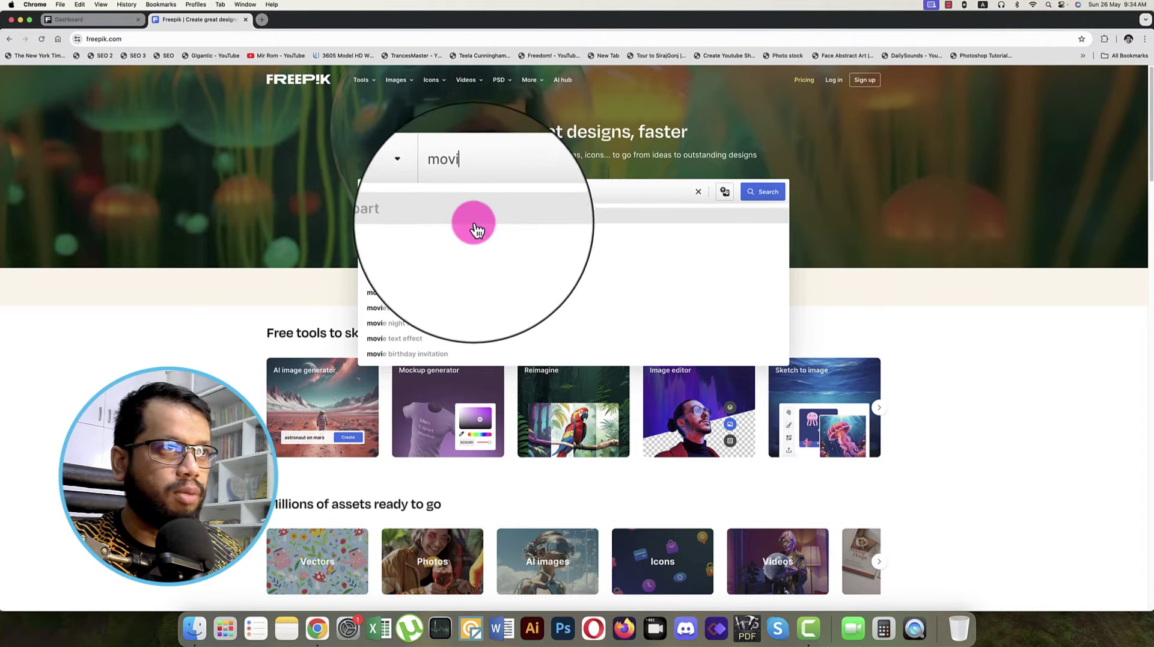
left_click(469, 236)
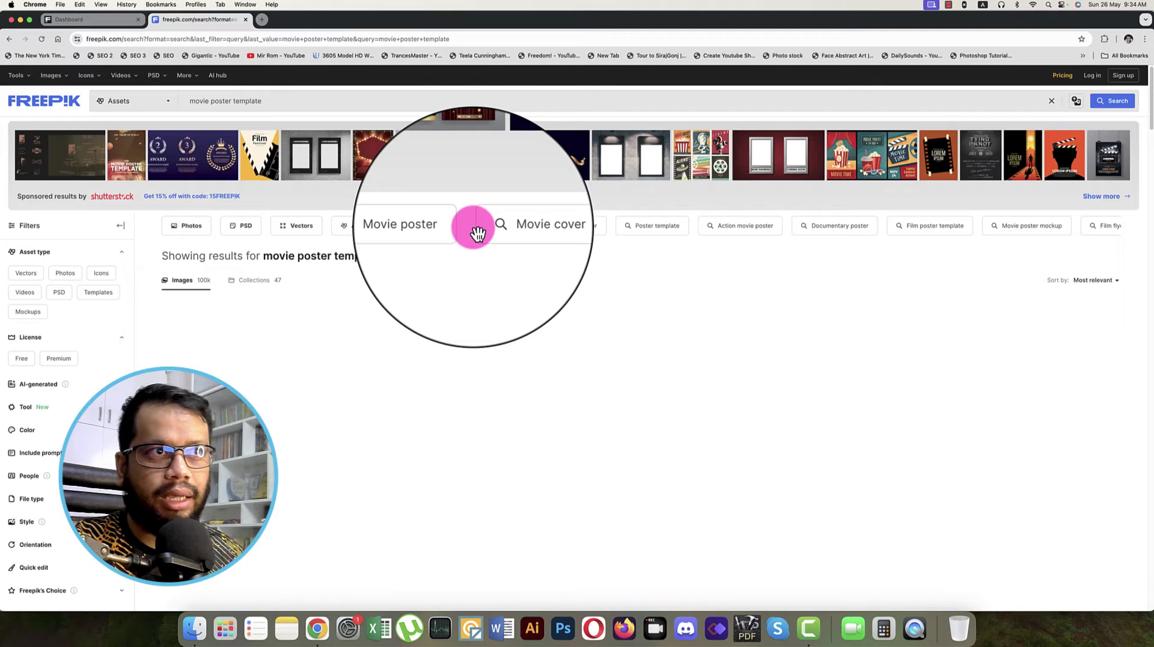
Step: Browse the poster template results and copy the search phrase "movie poster template"
scroll(1141, 350, "down", 5)
scroll(1141, 351, "down", 3)
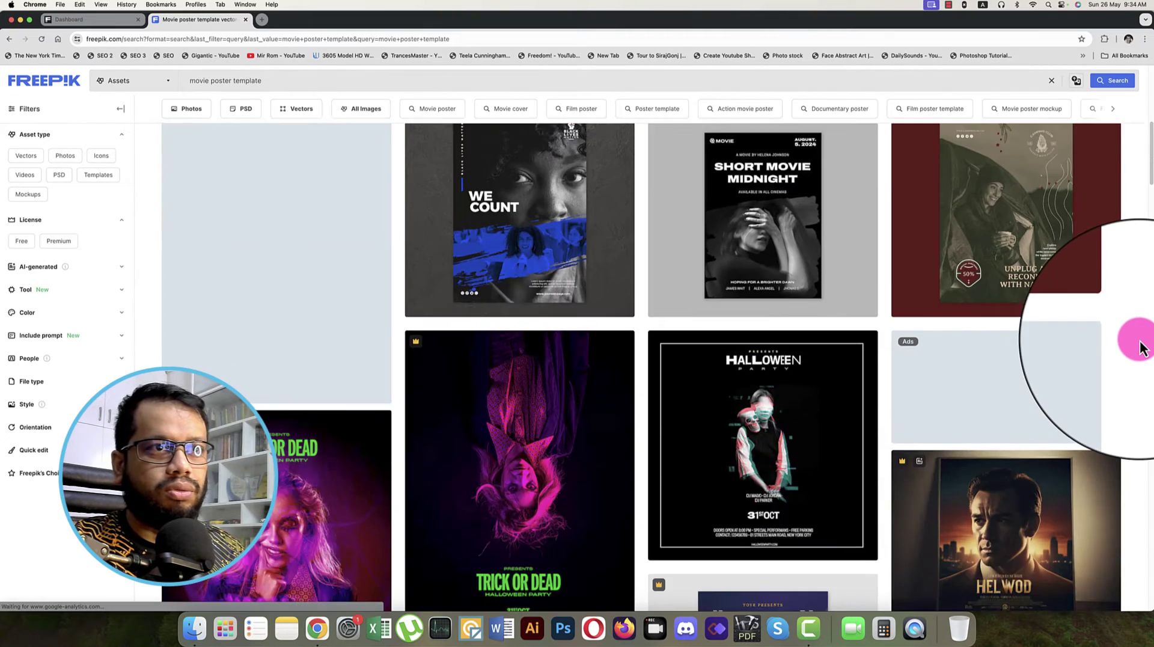
scroll(1140, 351, "up", 7)
scroll(1140, 349, "down", 10)
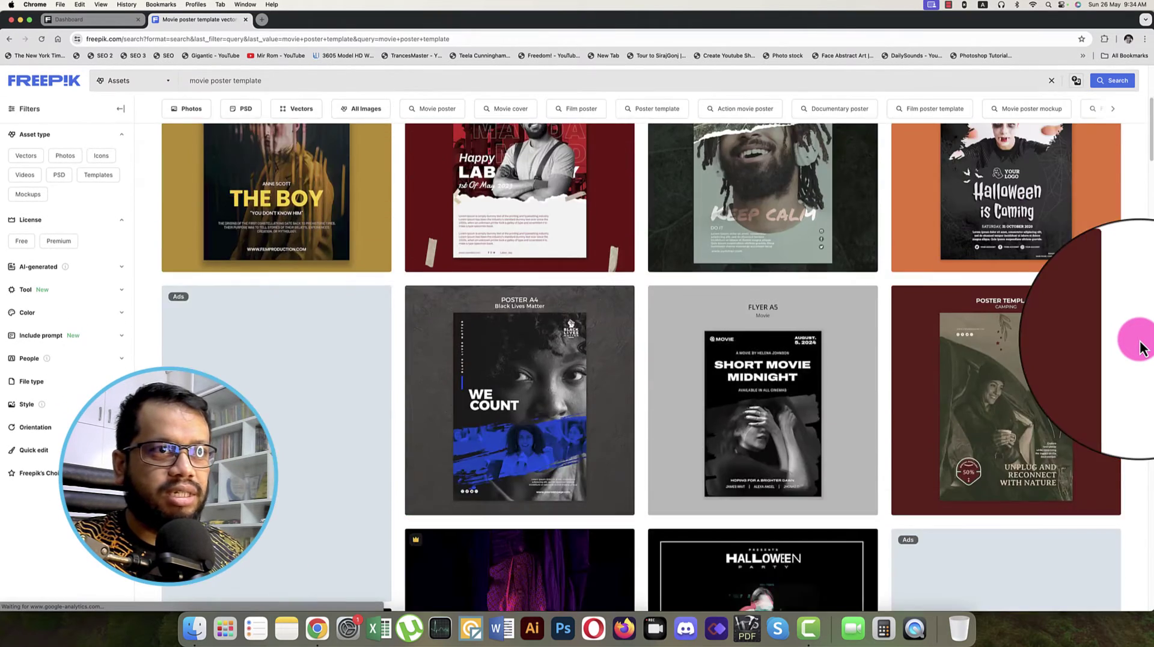
scroll(1140, 350, "down", 3)
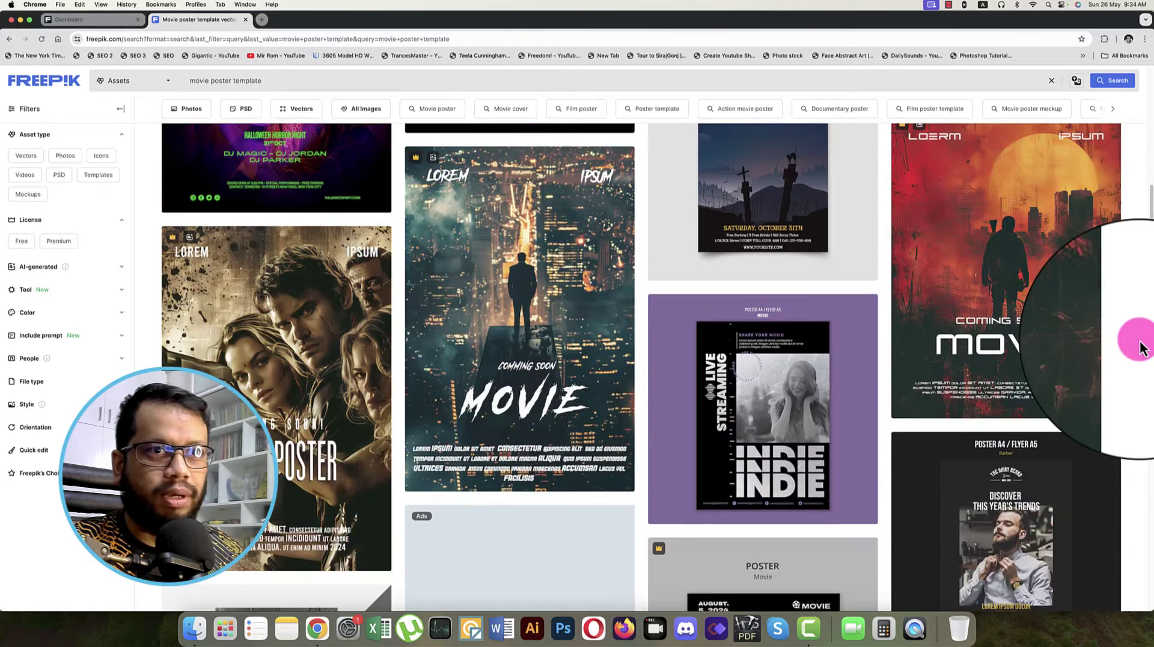
scroll(1136, 337, "up", 14)
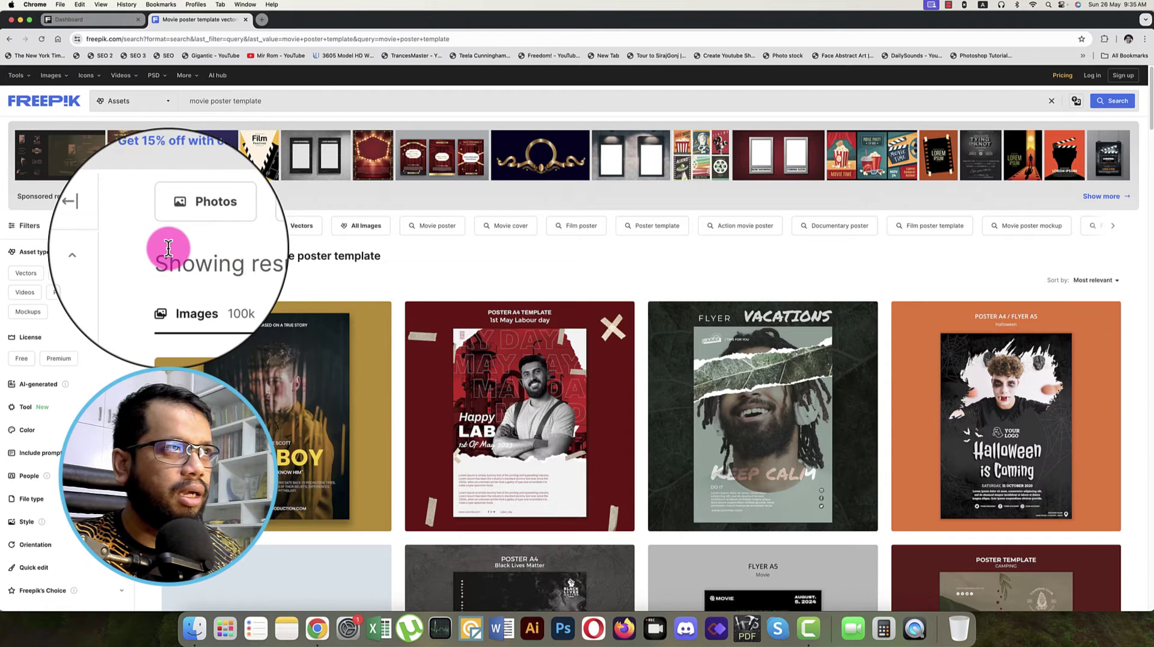
left_click_drag(265, 101, 186, 100)
key("super+c")
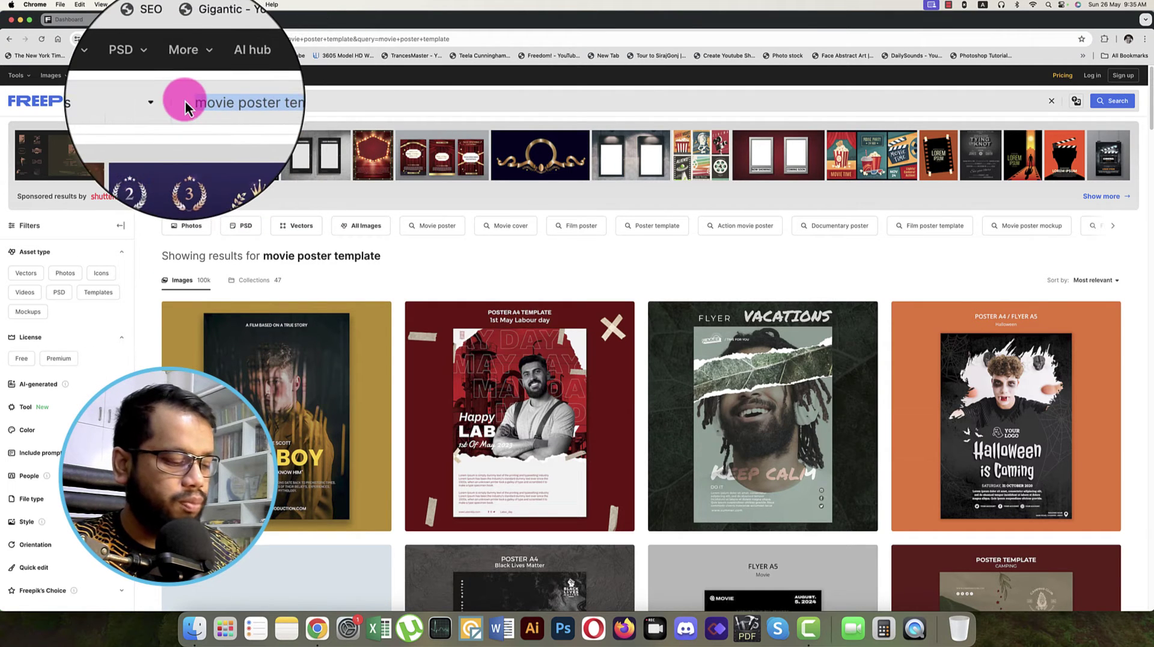
Step: Look up "i am stocker" in a new browser tab and open the IMS Keyworder microstock keyword tool
left_click(267, 20)
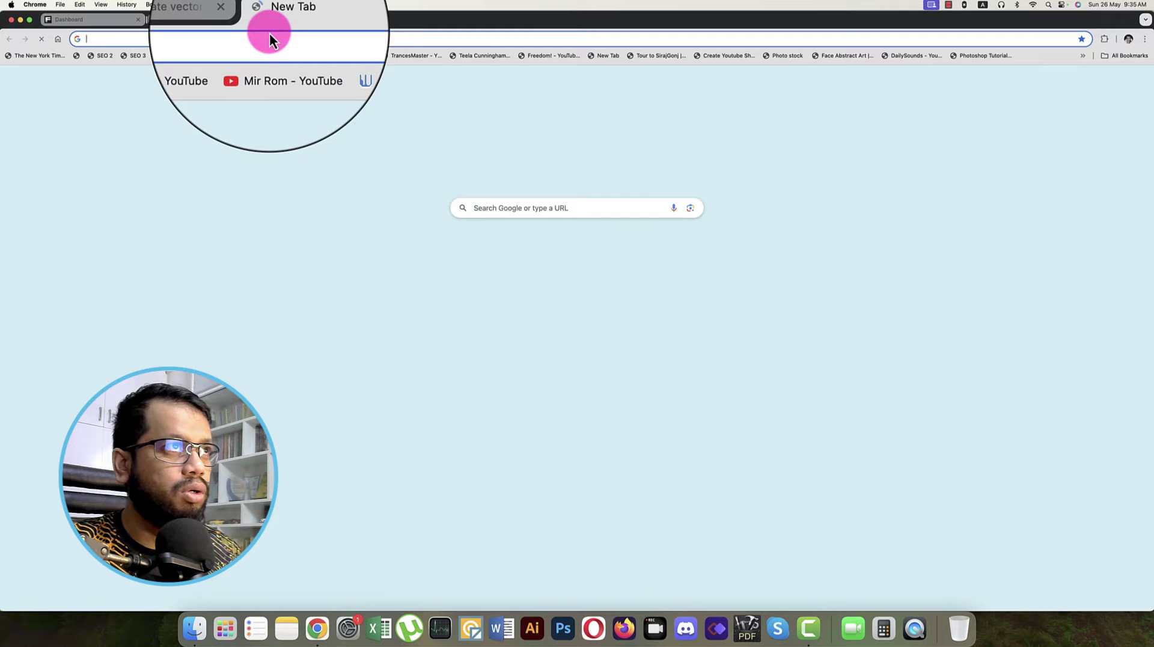
left_click(269, 38)
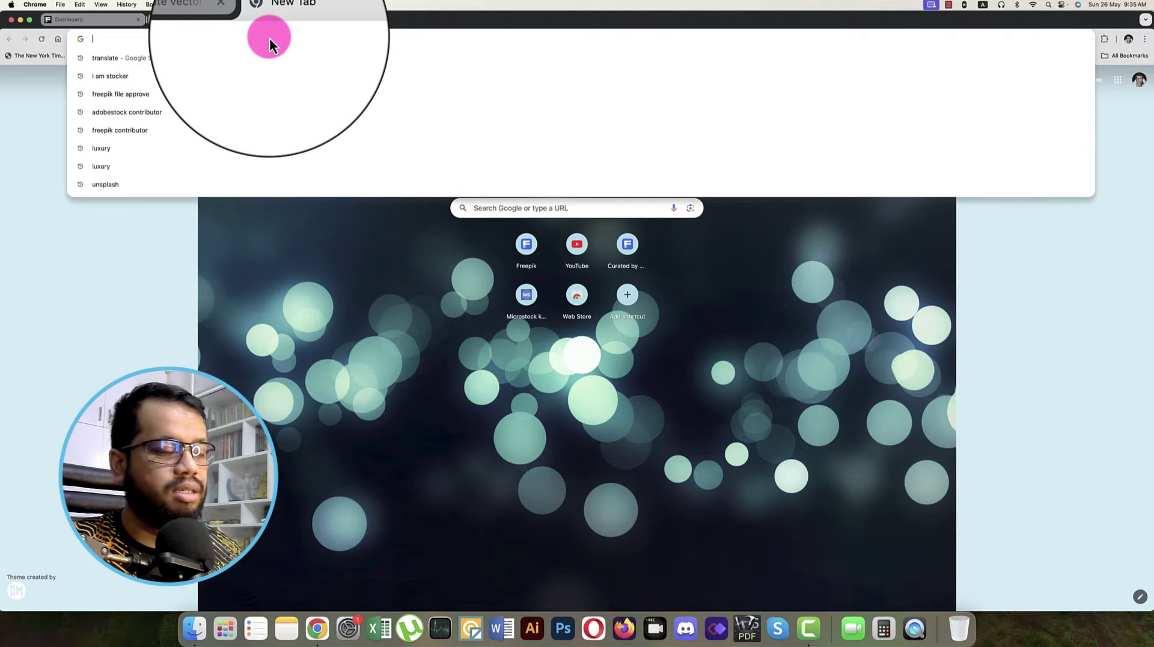
type("i am ")
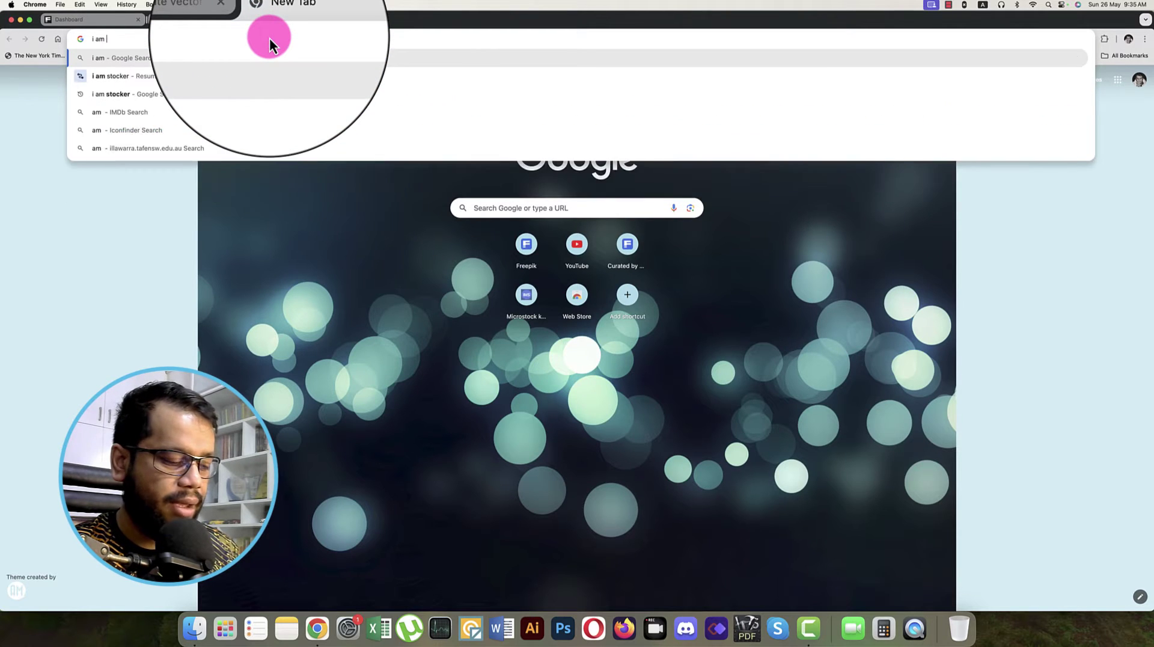
type("stocker")
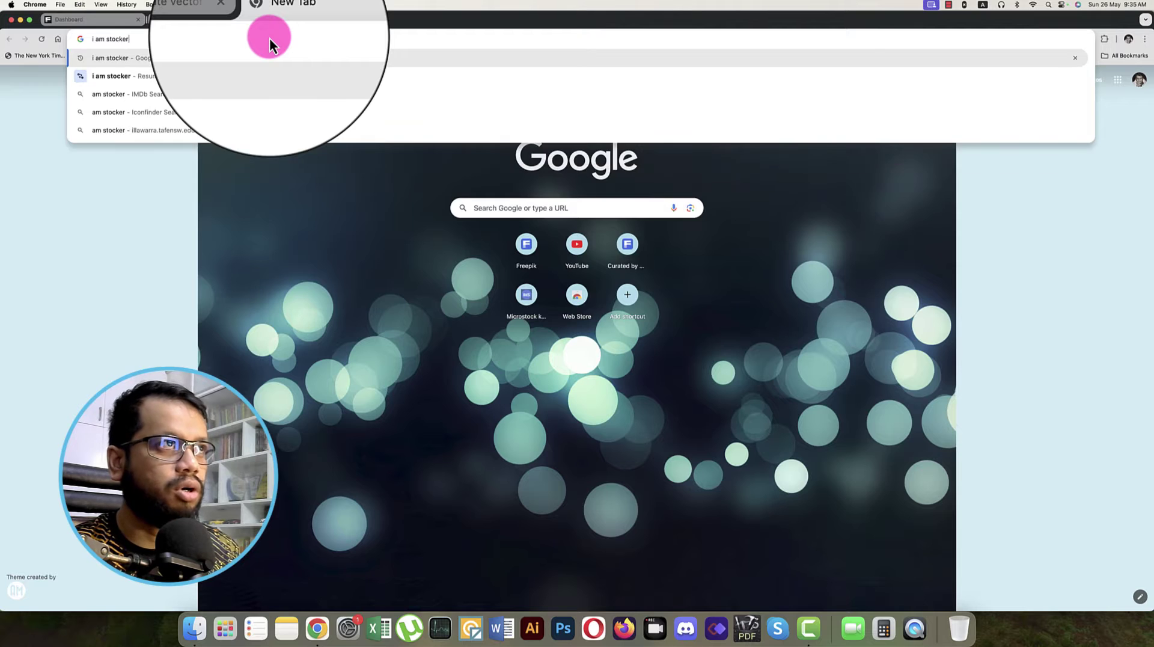
key("Return")
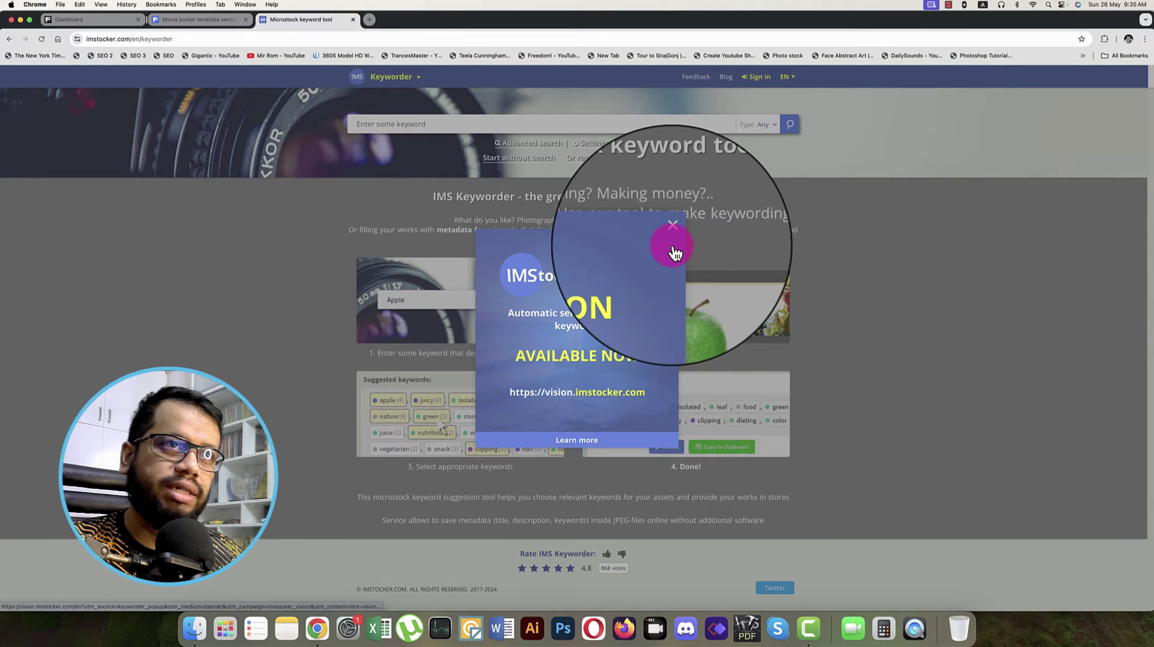
Step: Dismiss the promotional pop-up and search IMS Keyworder for "movie poster template" with the type left at Any
left_click(672, 247)
left_click(431, 124)
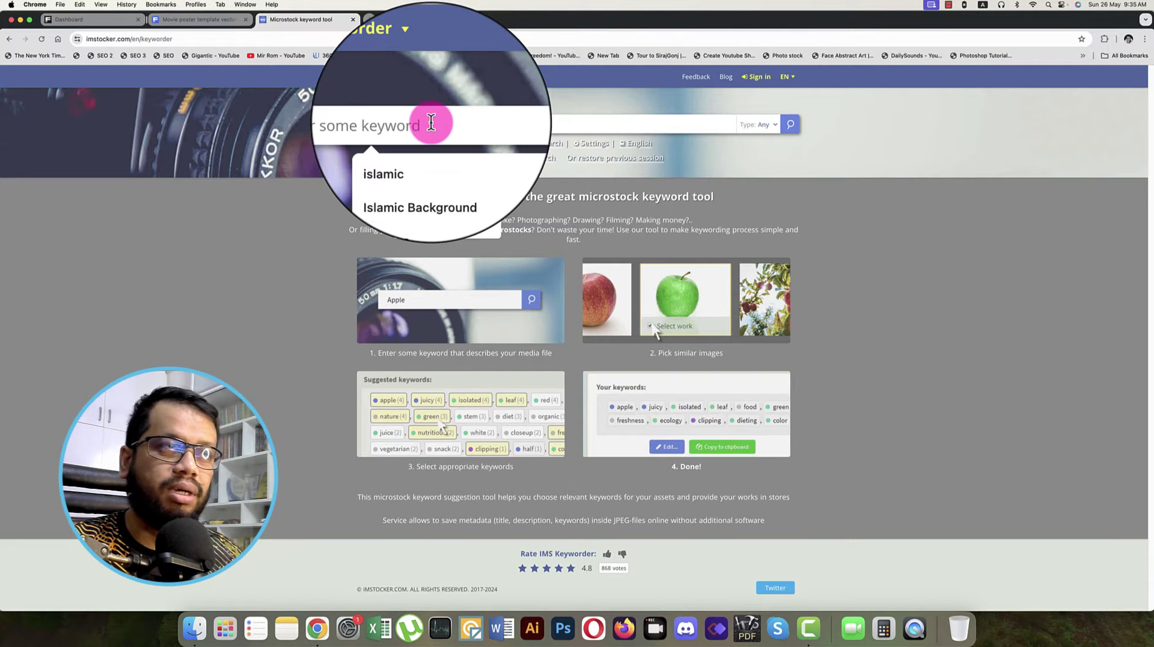
right_click(431, 123)
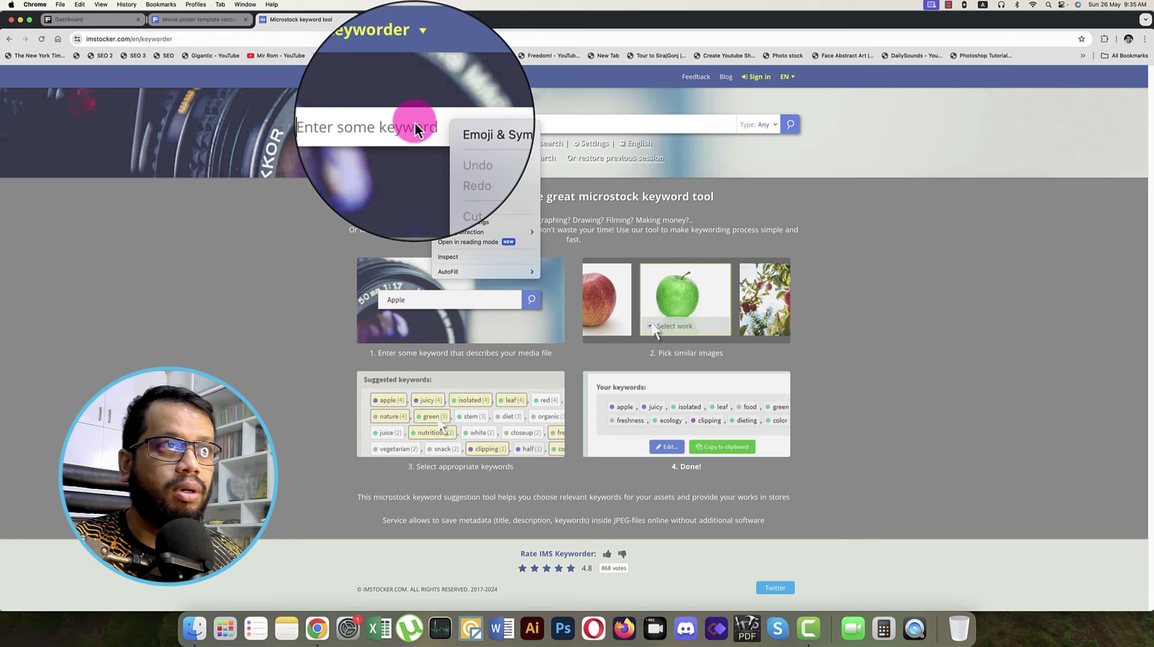
left_click(401, 119)
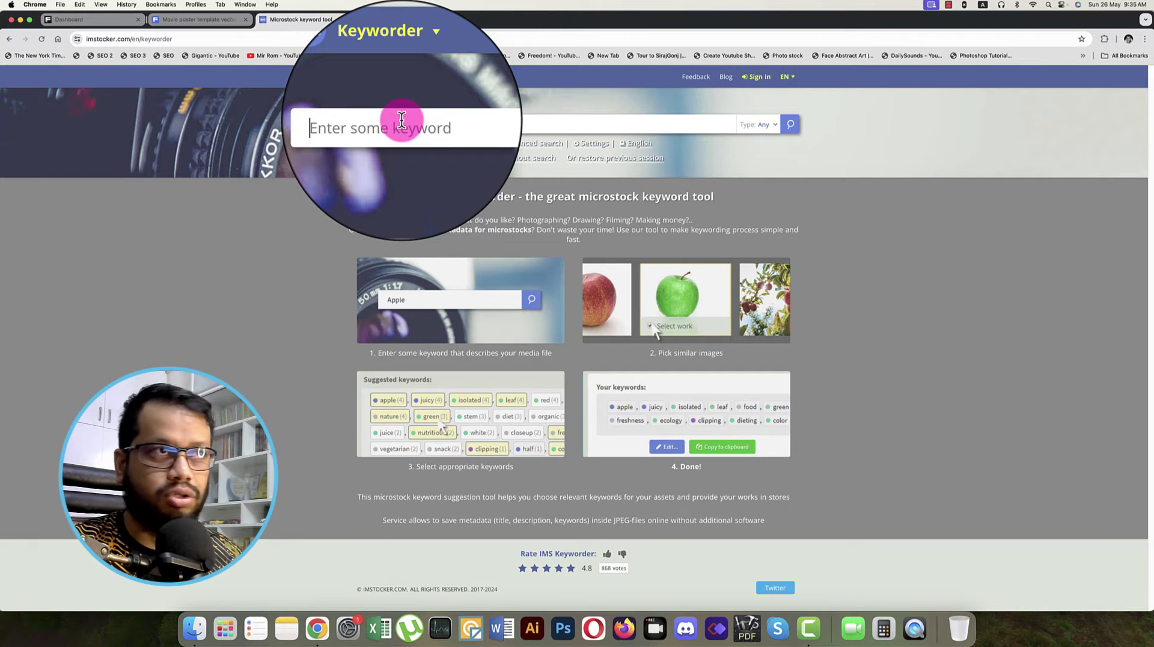
key("super+v")
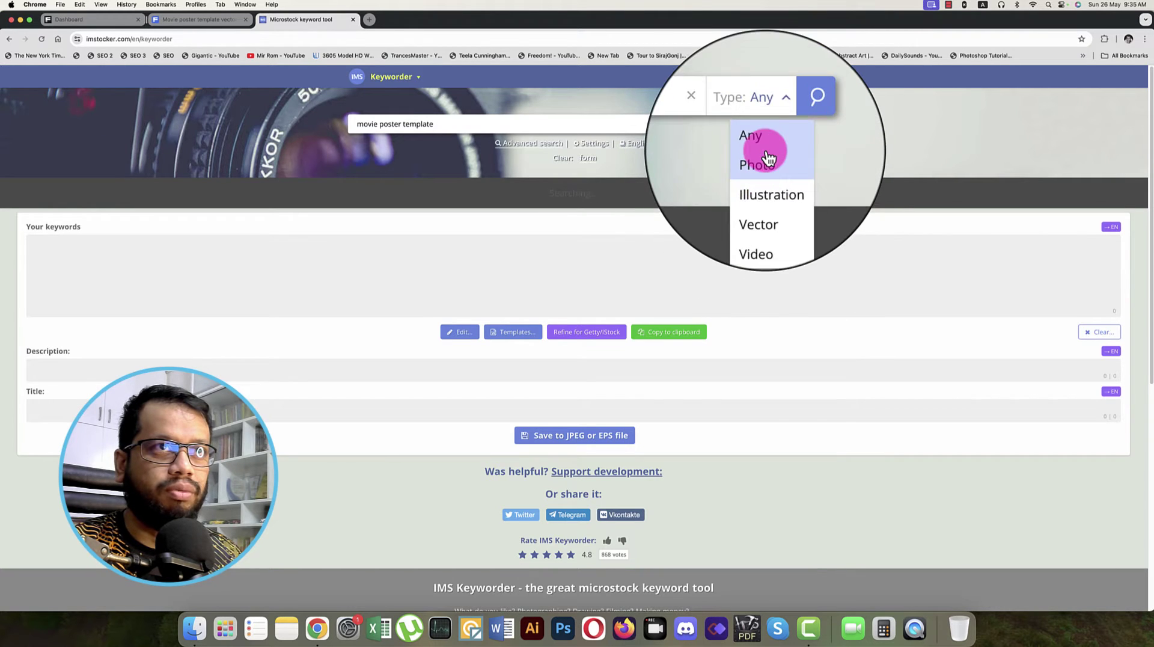
left_click(769, 155)
left_click(792, 128)
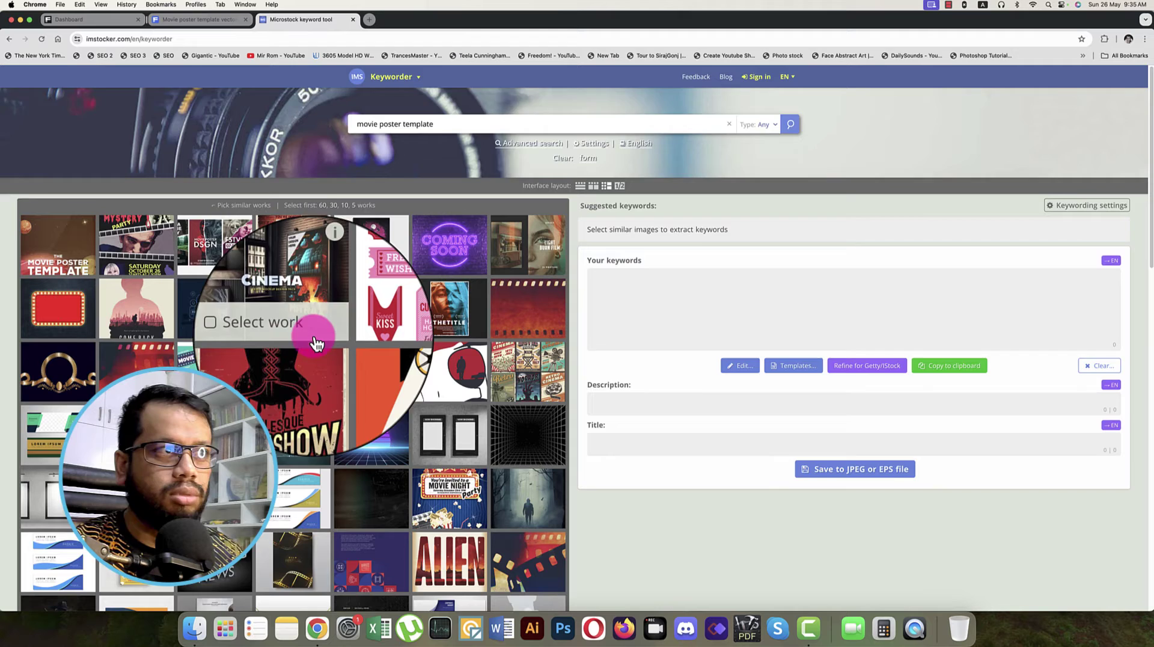
Step: Select similar works among the results, including the retro cinema sets, the Movie Night posters and the Oneline poster, to extract suggested keywords
scroll(319, 338, "down", 1)
scroll(318, 337, "down", 3)
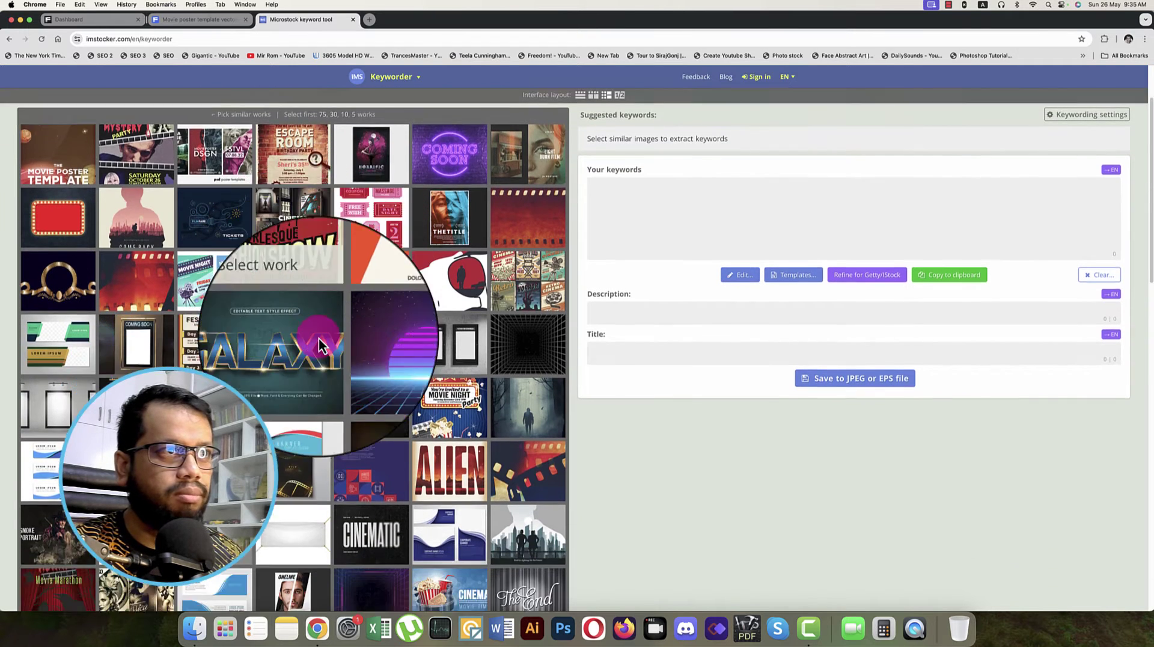
scroll(319, 346, "up", 3)
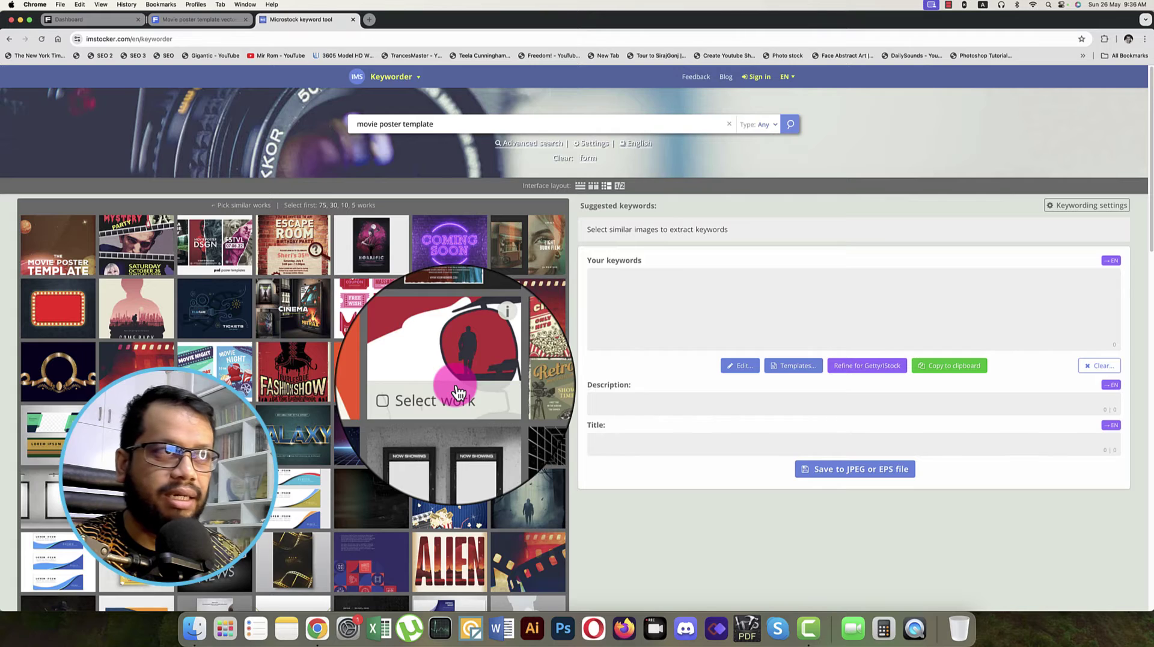
left_click(539, 371)
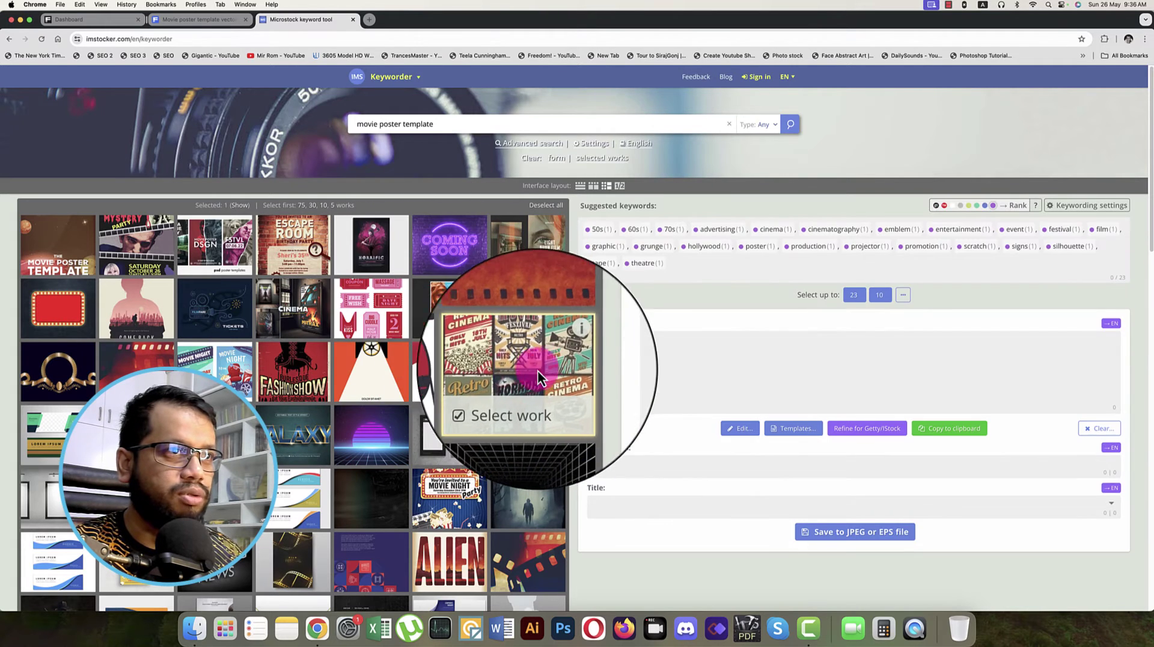
scroll(518, 369, "down", 1)
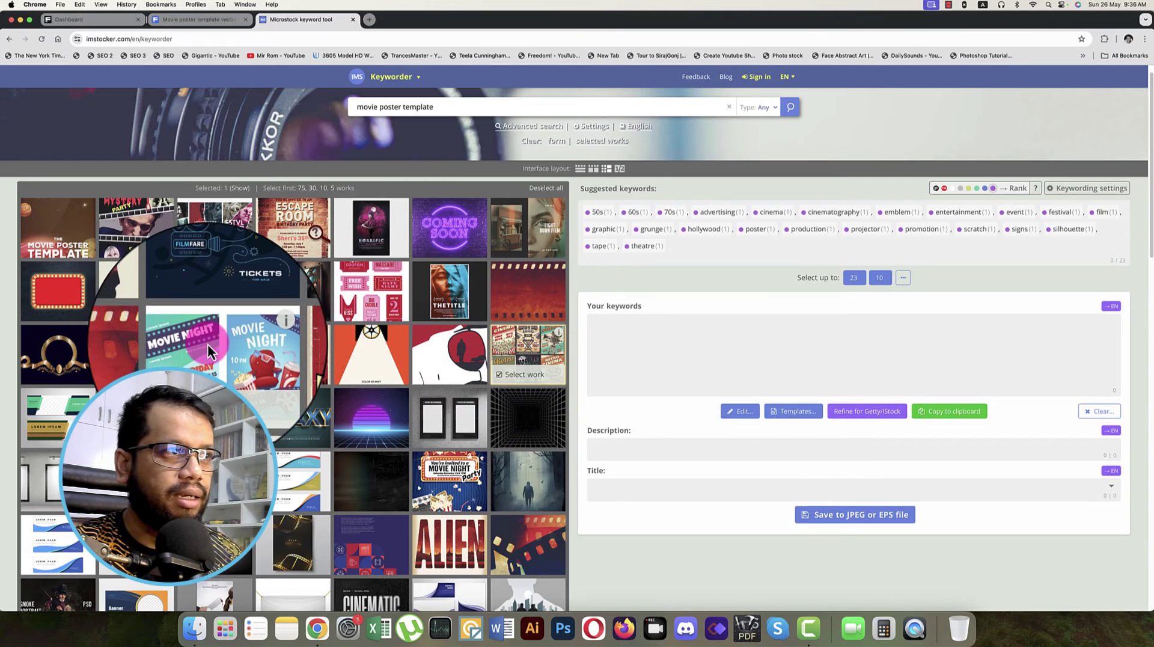
left_click(211, 348)
scroll(449, 391, "down", 1)
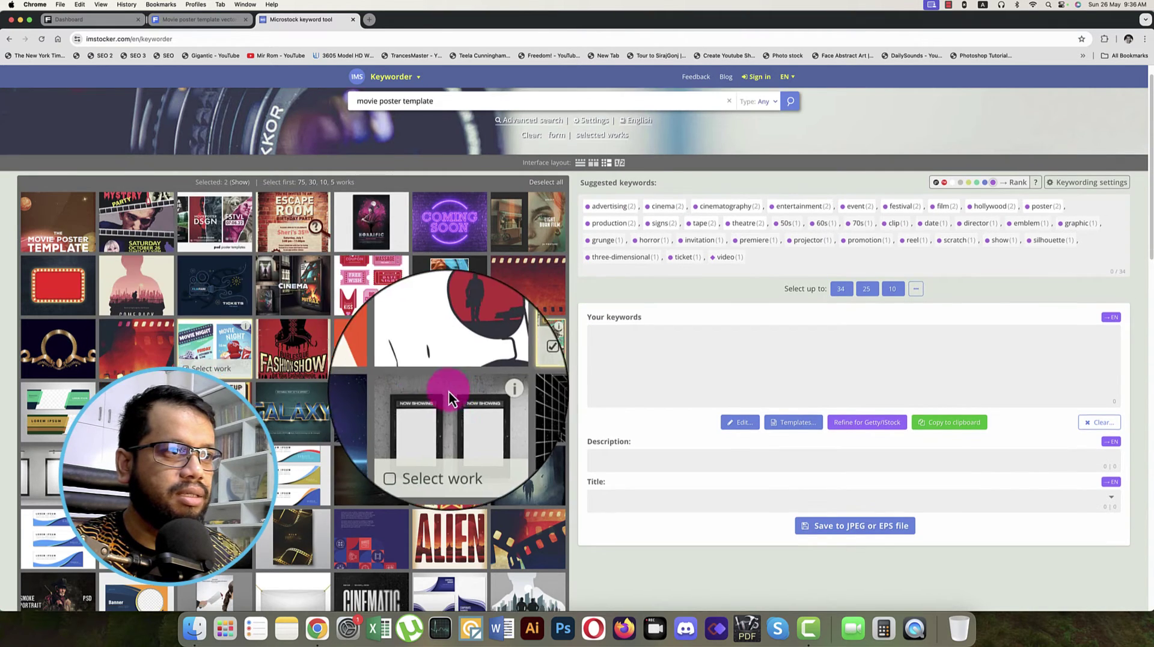
scroll(449, 390, "down", 10)
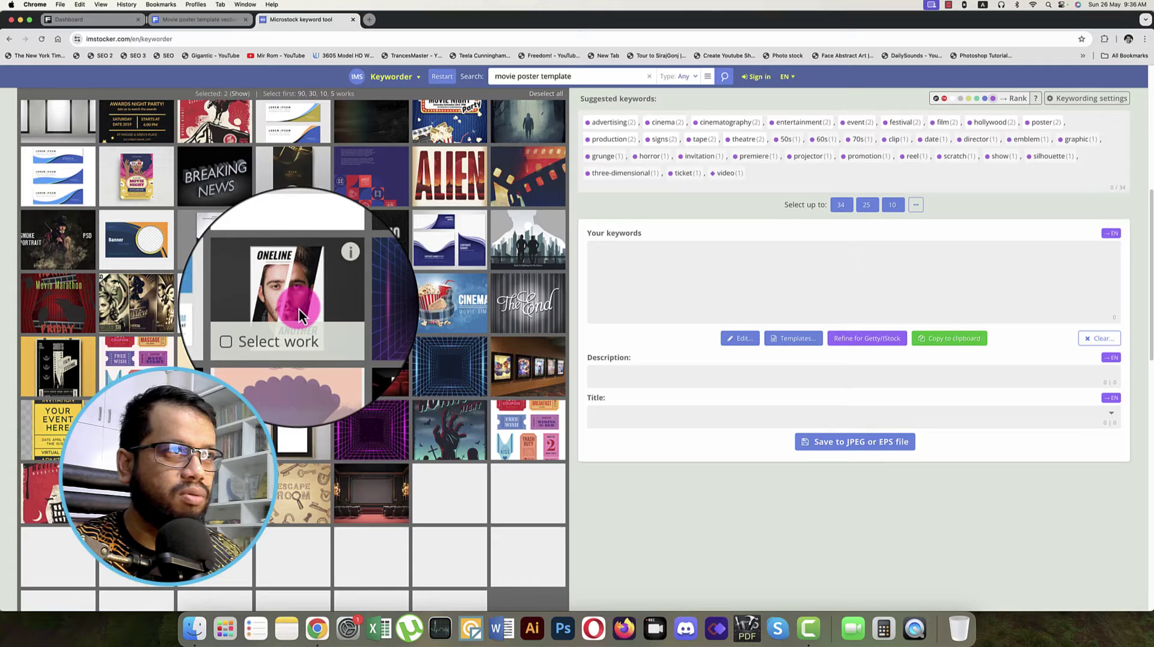
left_click(298, 313)
scroll(442, 409, "down", 5)
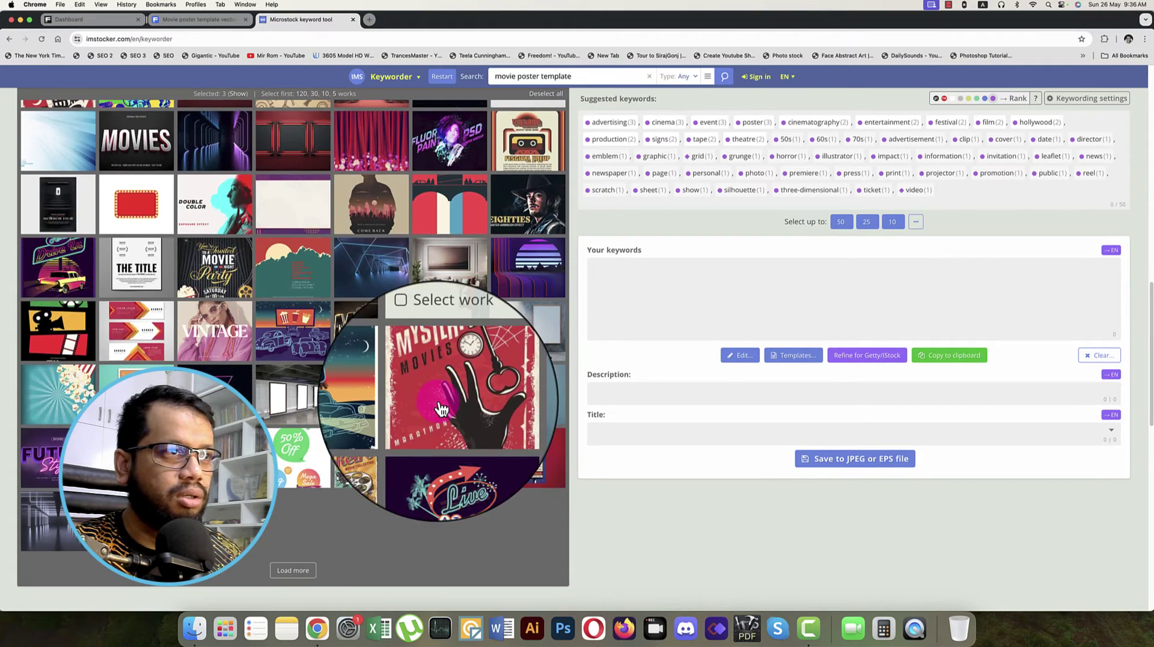
left_click(381, 448)
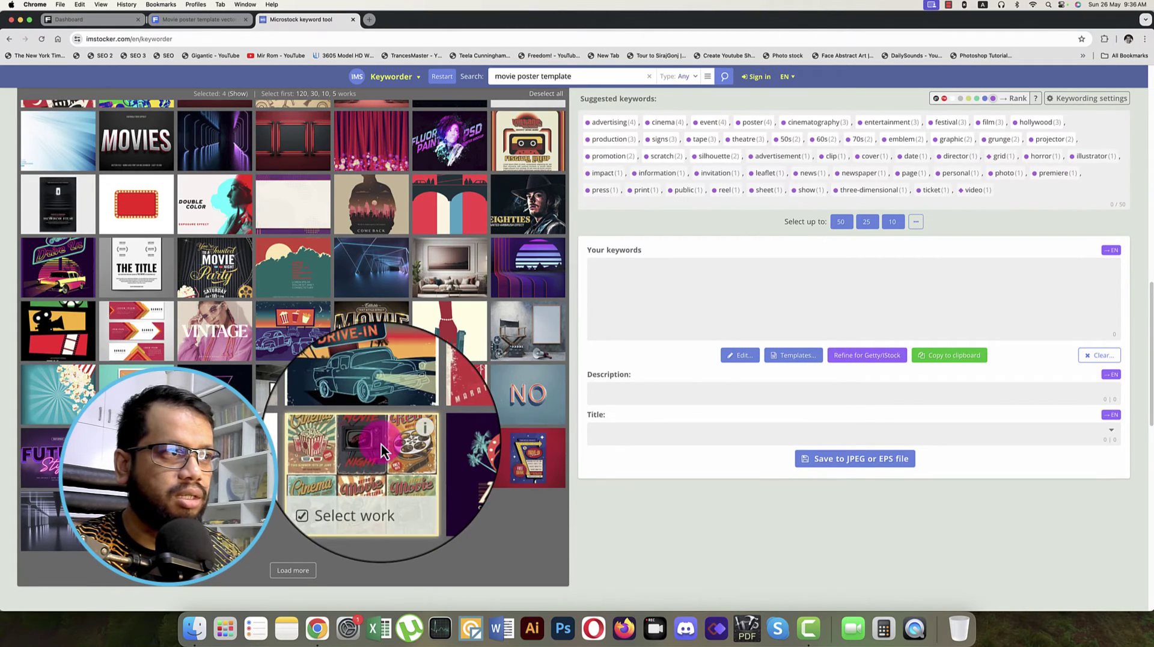
scroll(381, 442, "up", 15)
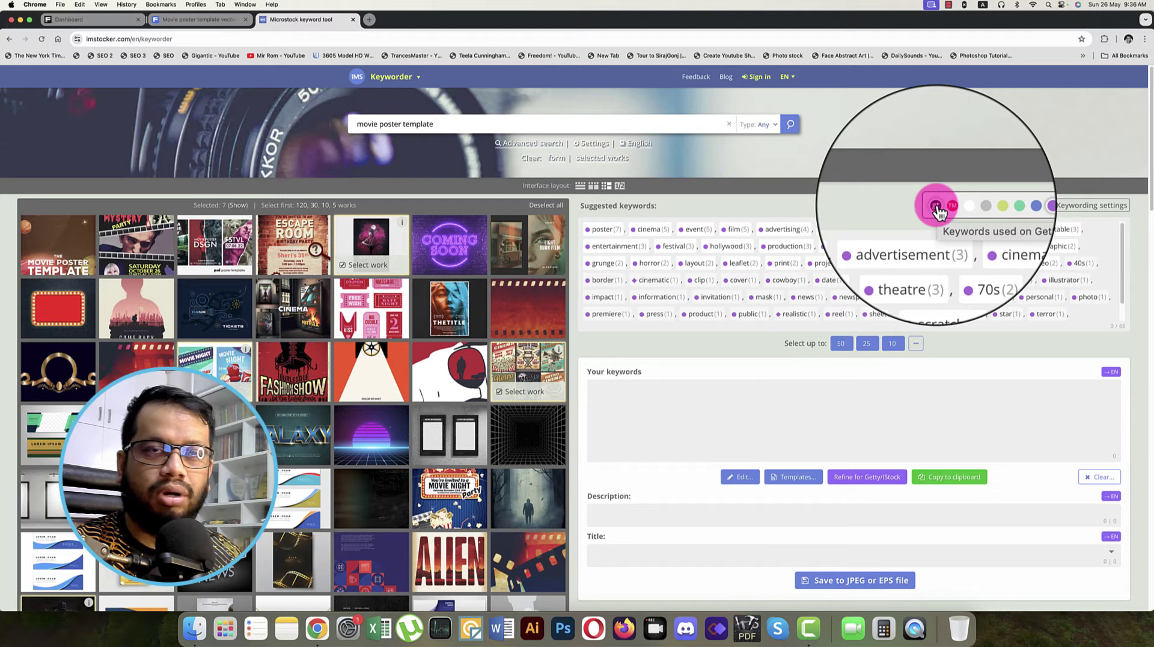
Step: Add up to 50 suggested keywords to the keyword list, copy them to the clipboard and select the search phrase "movie poster template"
left_click(839, 345)
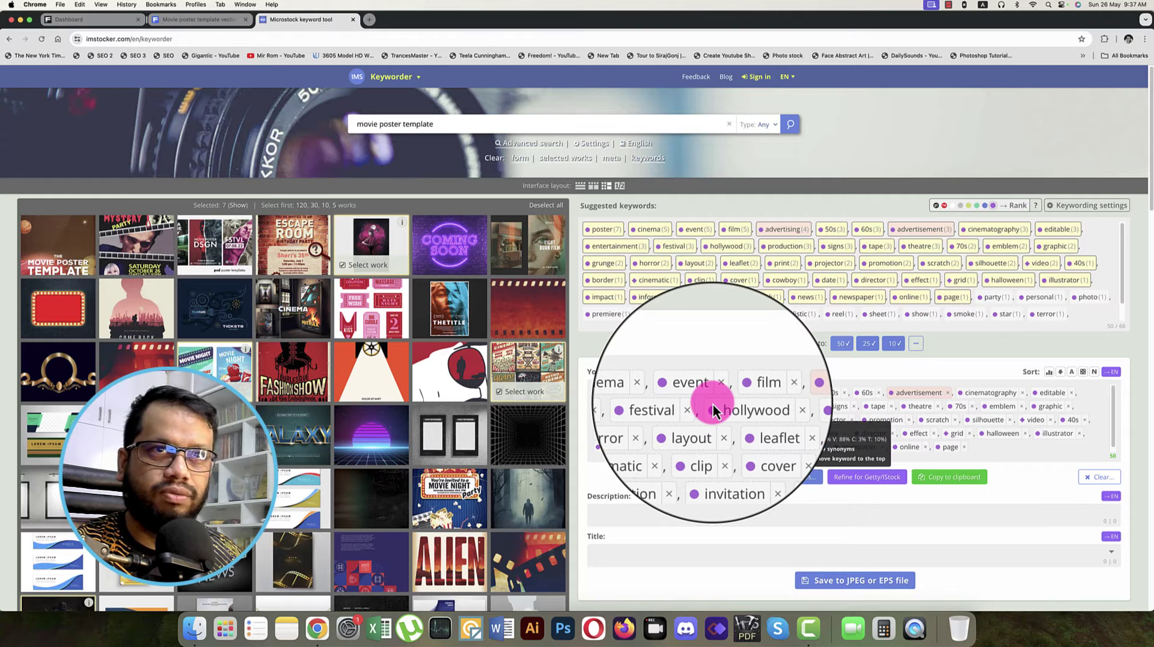
left_click(980, 484)
left_click_drag(464, 121, 333, 118)
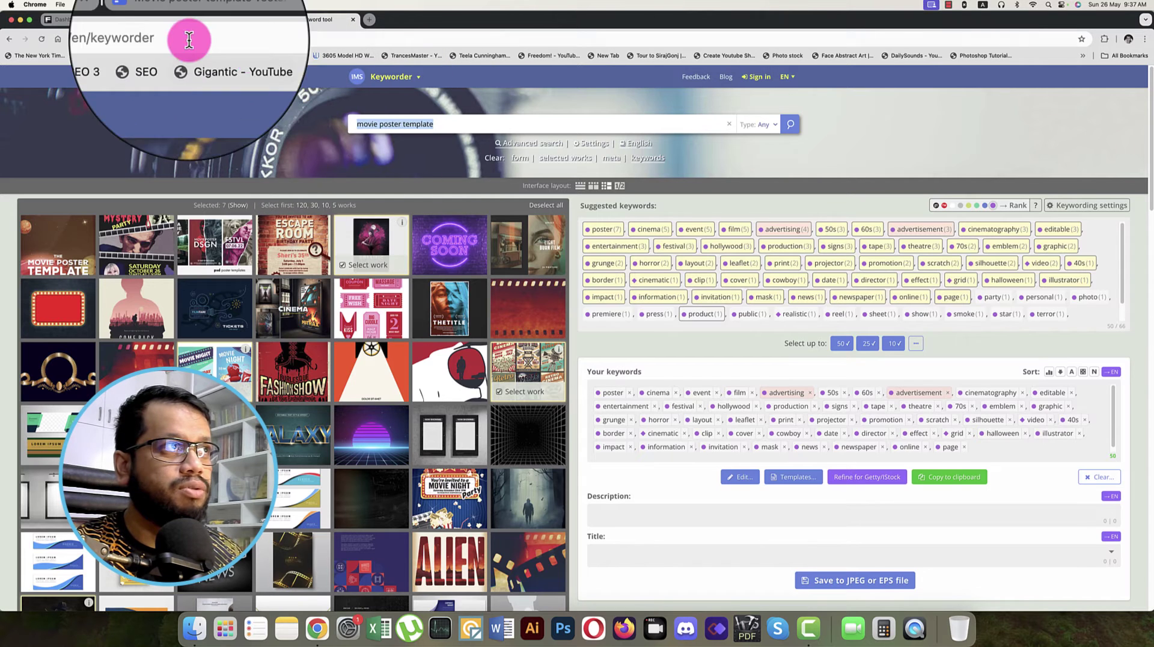
Step: Return to the Freepik Contributor tab, open the uploaded files list and select the movie poster template file
left_click(109, 26)
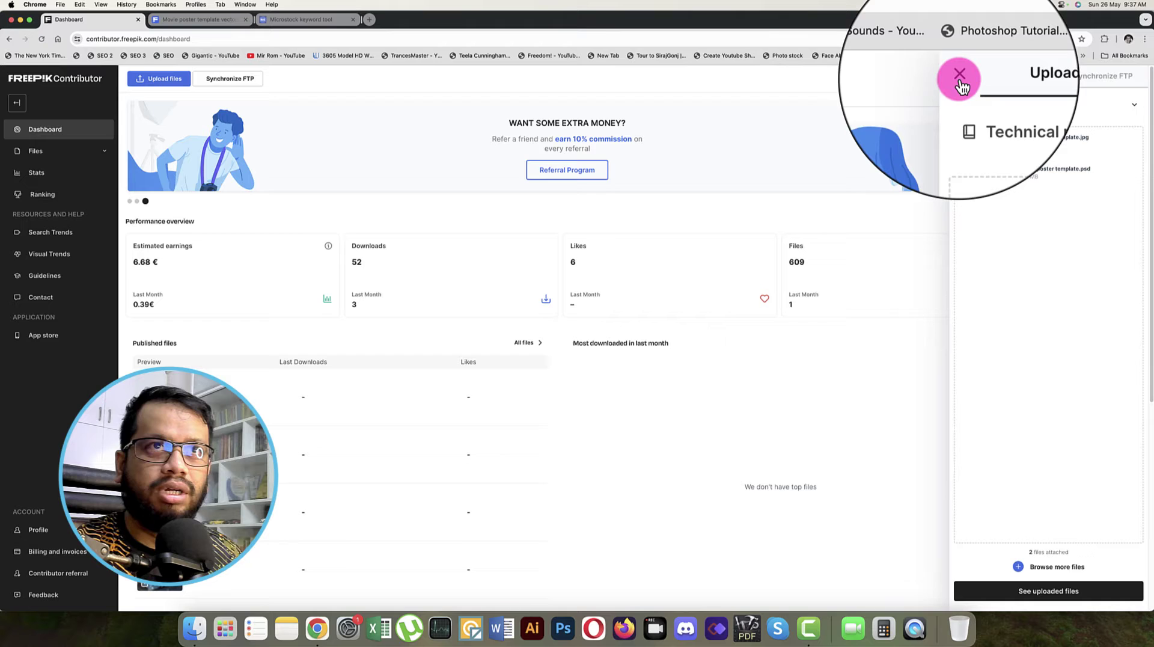
left_click(1055, 595)
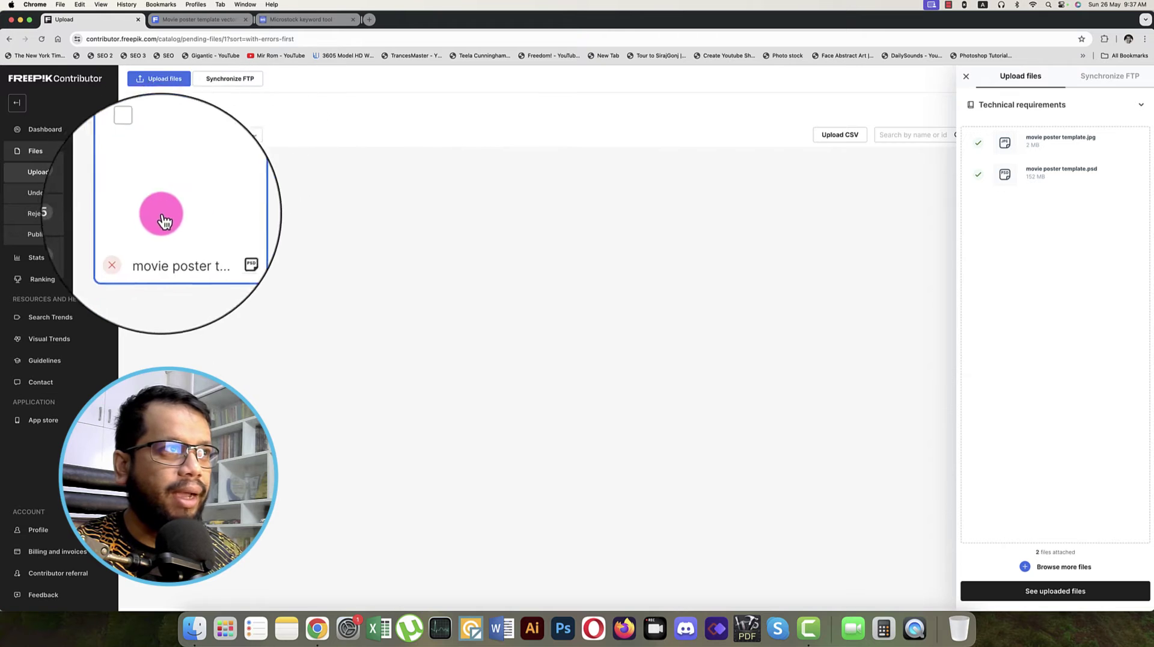
left_click(966, 77)
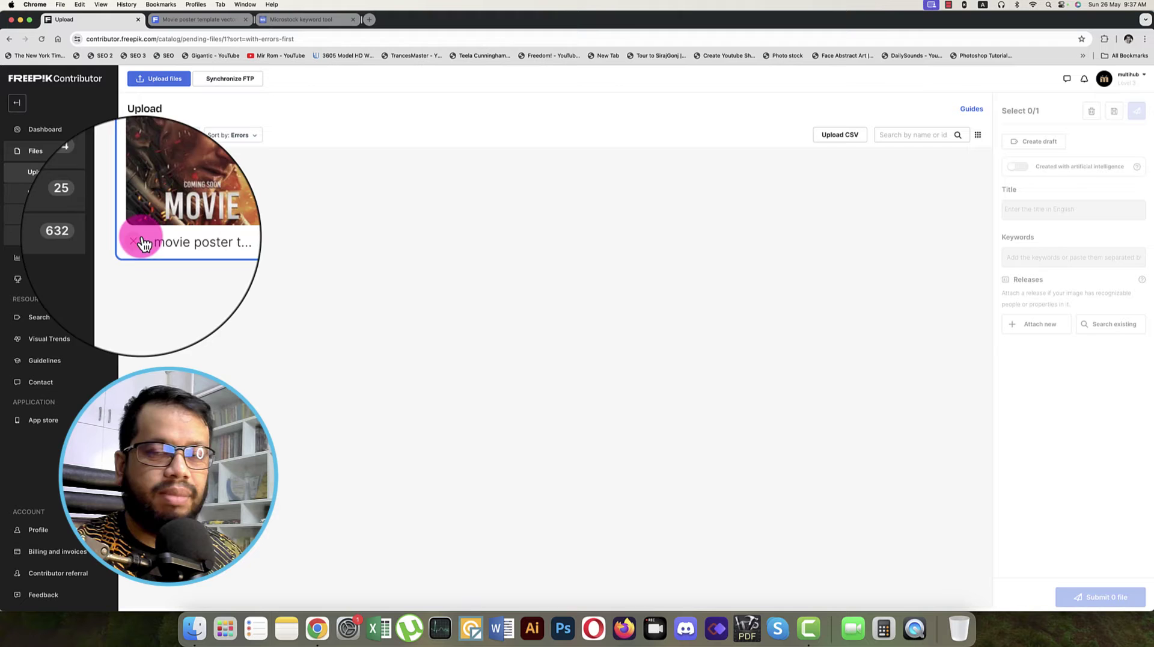
left_click(145, 174)
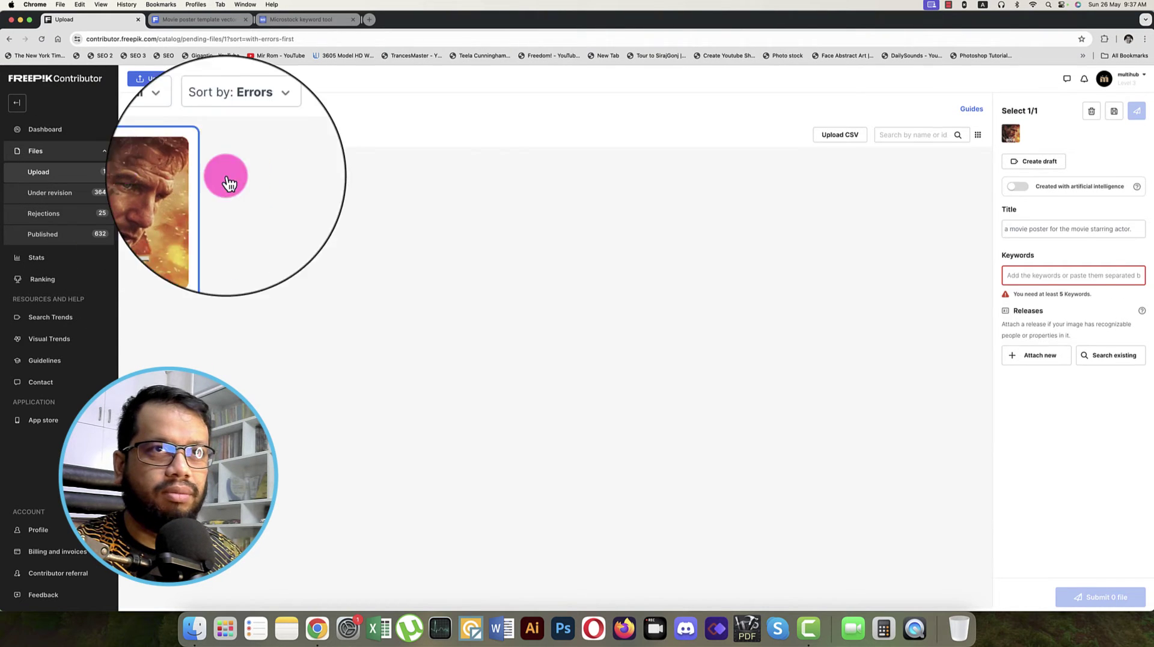
Step: Mark the file as created with artificial intelligence and replace its title with the Keyworder search phrase "movie poster template"
left_click(1022, 187)
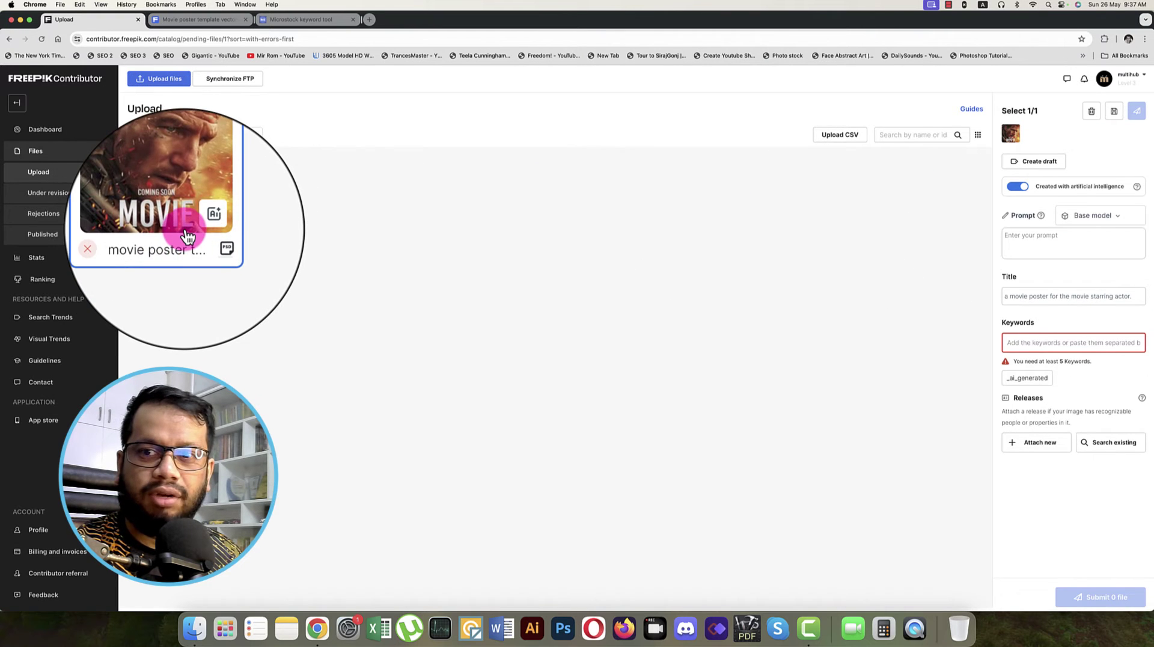
left_click(1024, 298)
key("ctrl+a")
key("ctrl+x")
left_click(311, 19)
triple_click(422, 127)
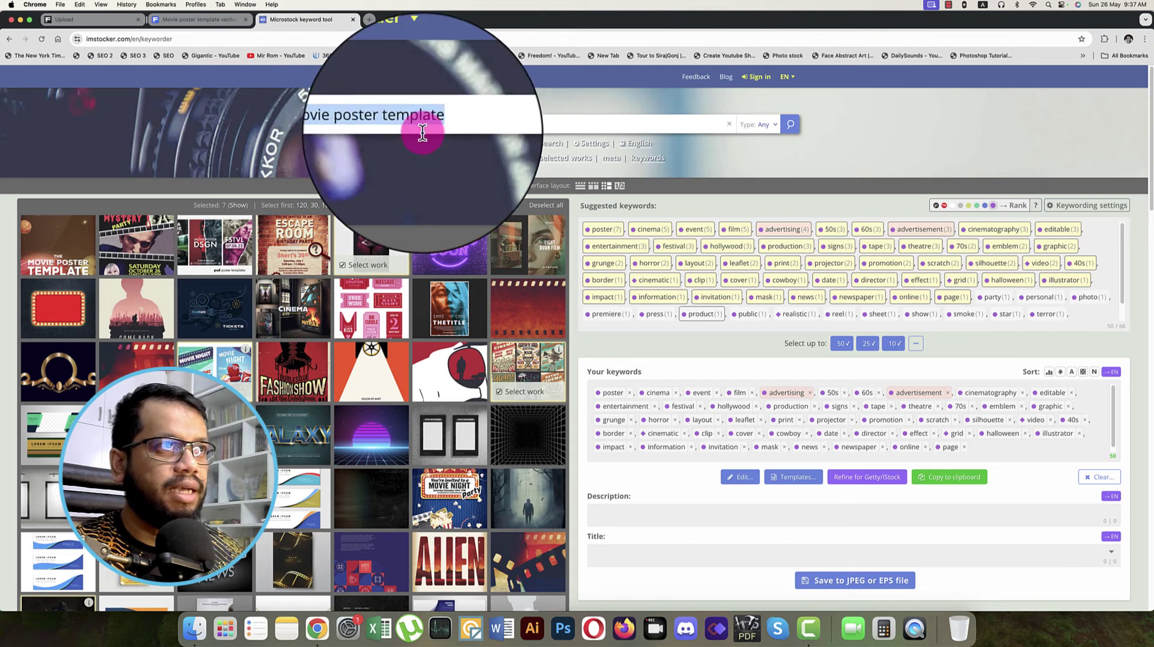
left_click(90, 20)
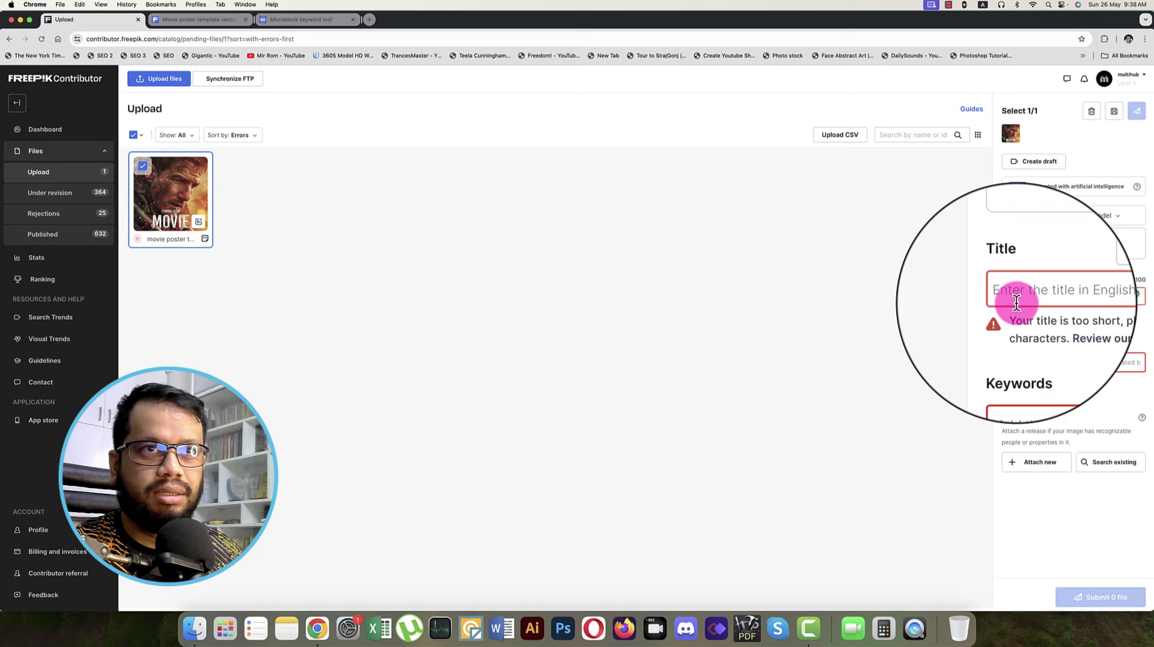
left_click(1015, 299)
key("ctrl+v")
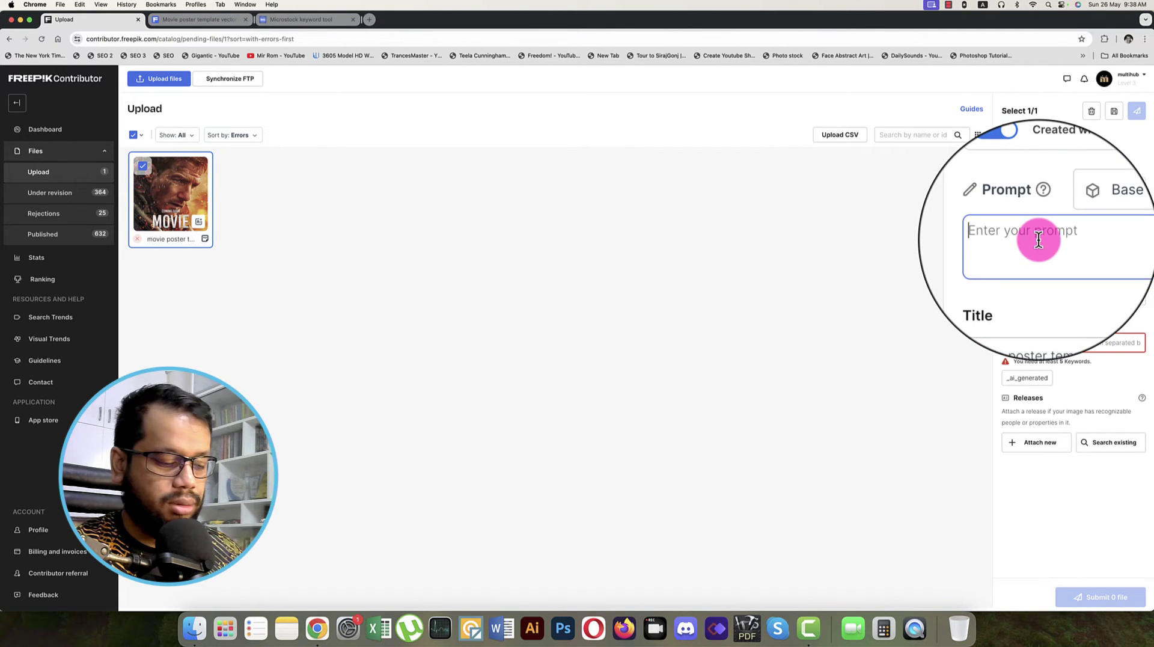
Step: Enter "movie poster template" as the AI prompt and set the base model to Midjourney 6
left_click(1035, 240)
key("ctrl+v")
left_click(1085, 289)
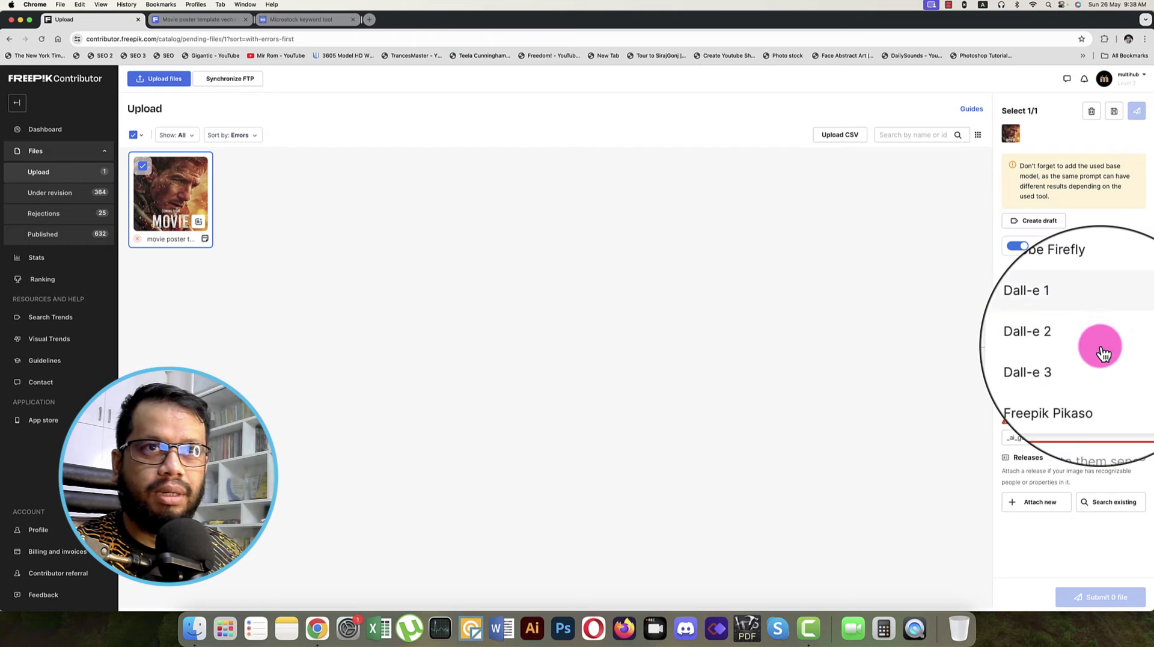
scroll(1102, 351, "down", 5)
scroll(1103, 353, "down", 1)
left_click(1094, 369)
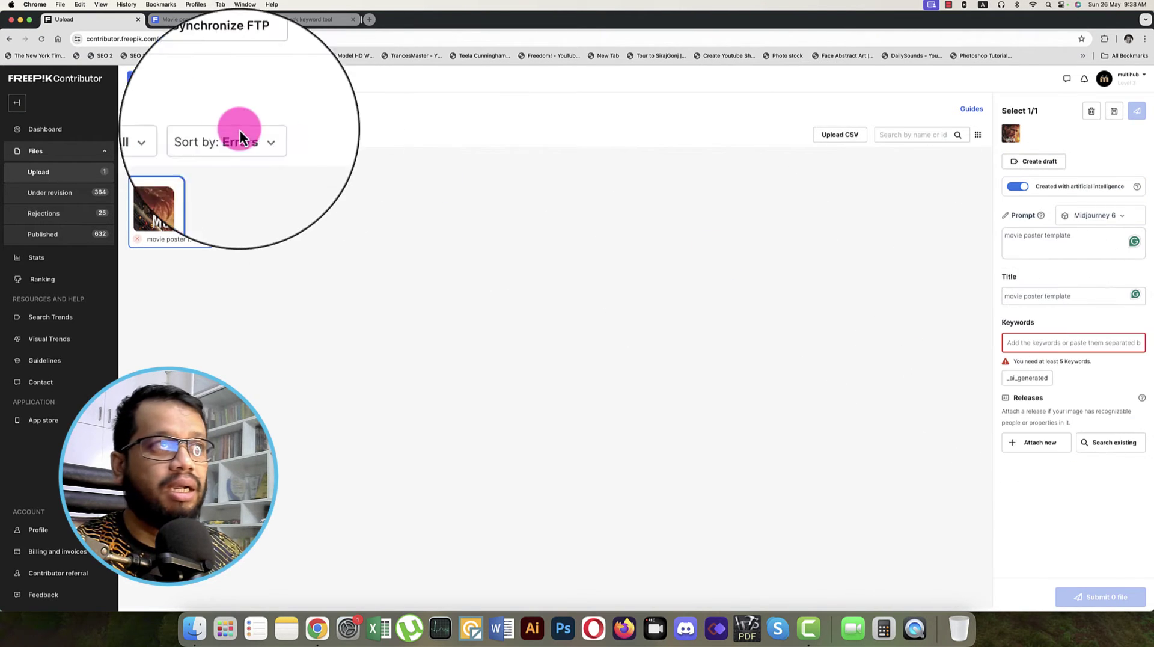
Step: Copy the 50 selected keywords in IMS Keyworder and paste them into the movie poster file's keywords on Freepik Contributor
left_click(295, 19)
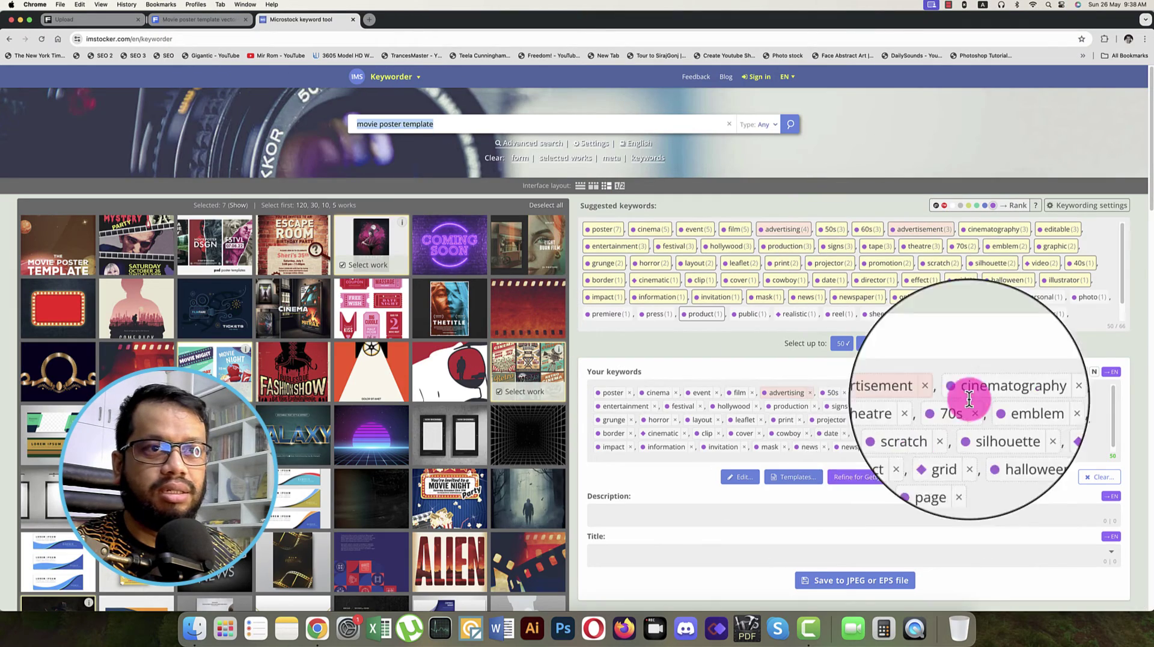
left_click(981, 477)
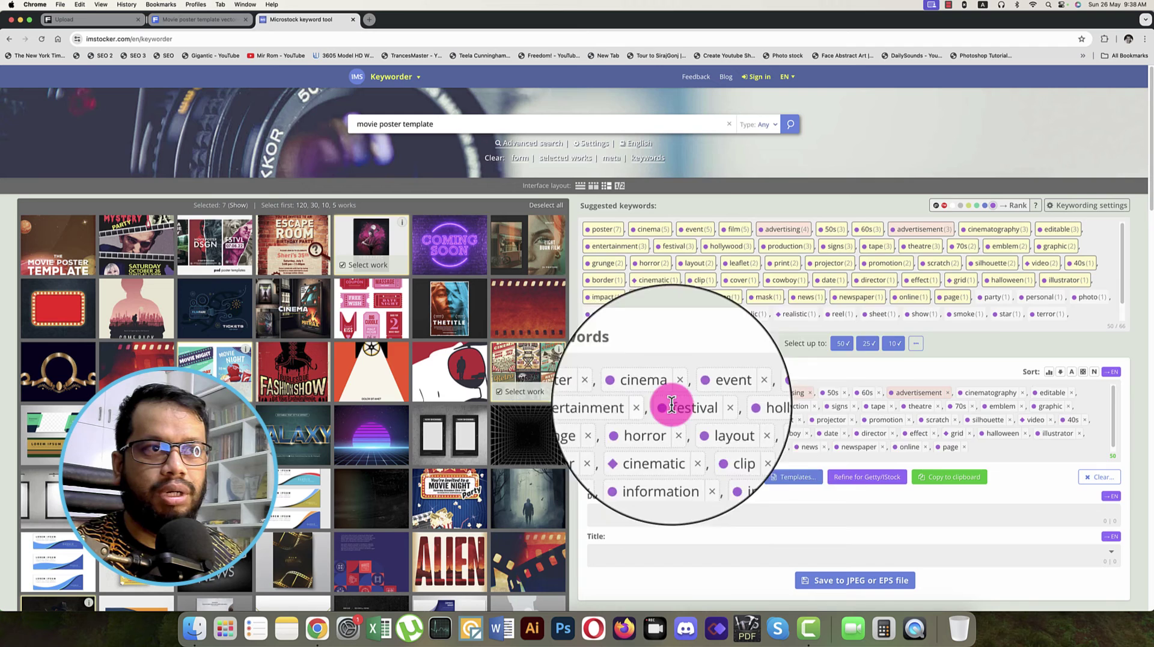
left_click(67, 24)
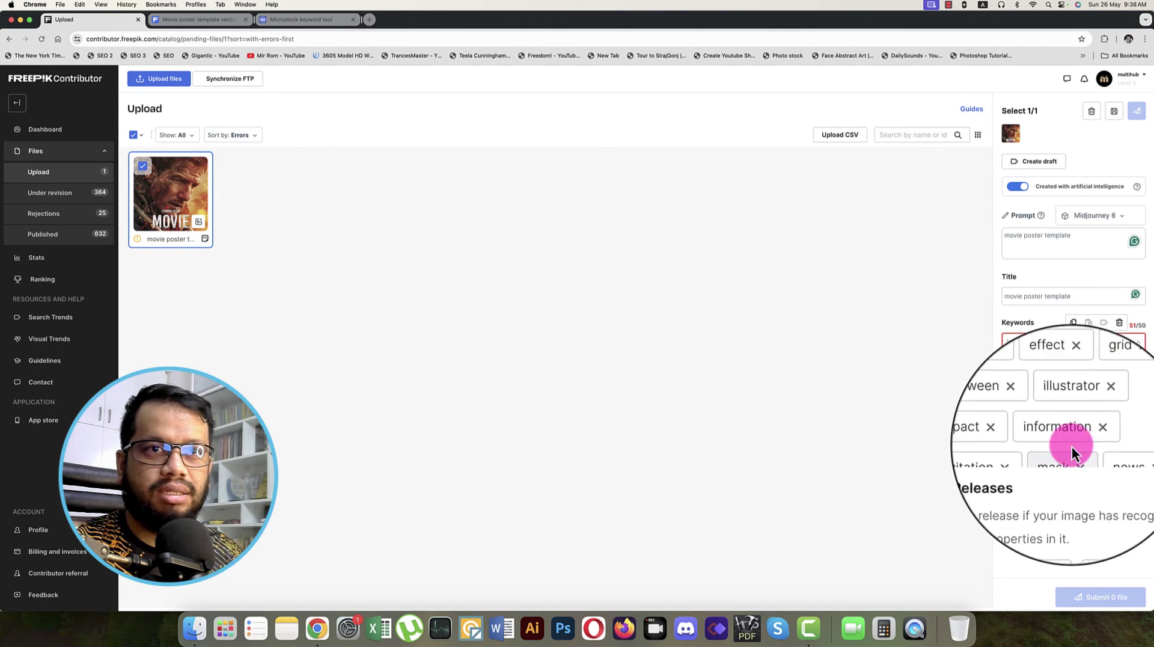
Step: Remove the keyword "news" to meet the 50-keyword limit and submit the movie poster file for review
scroll(1081, 421, "down", 2)
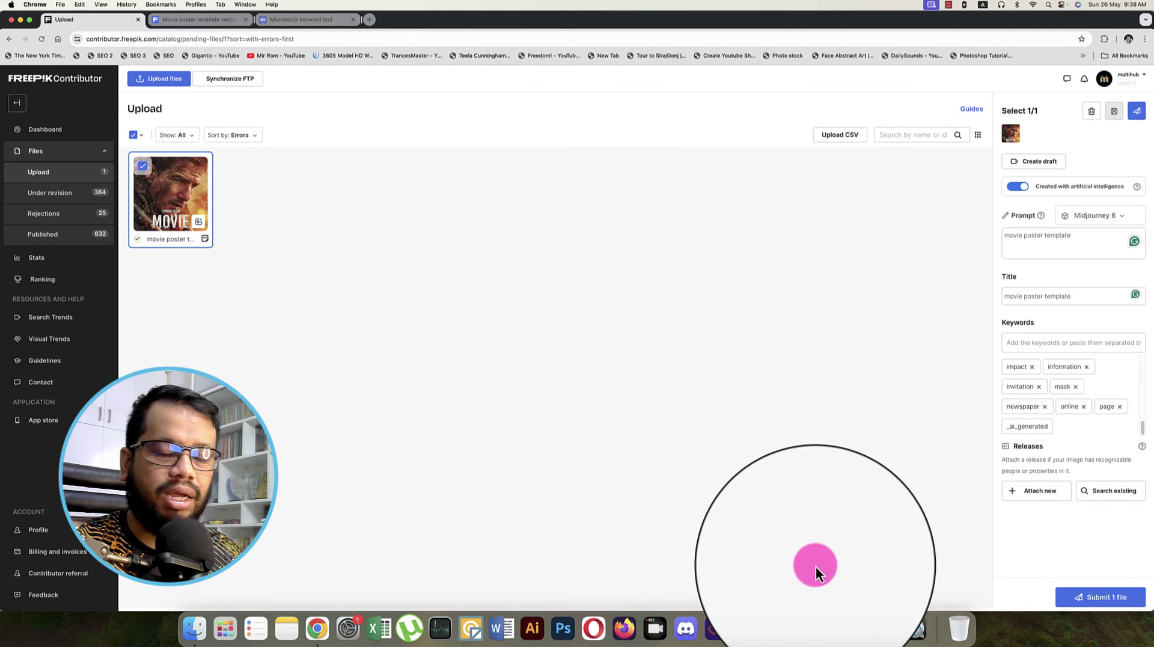
left_click(1101, 597)
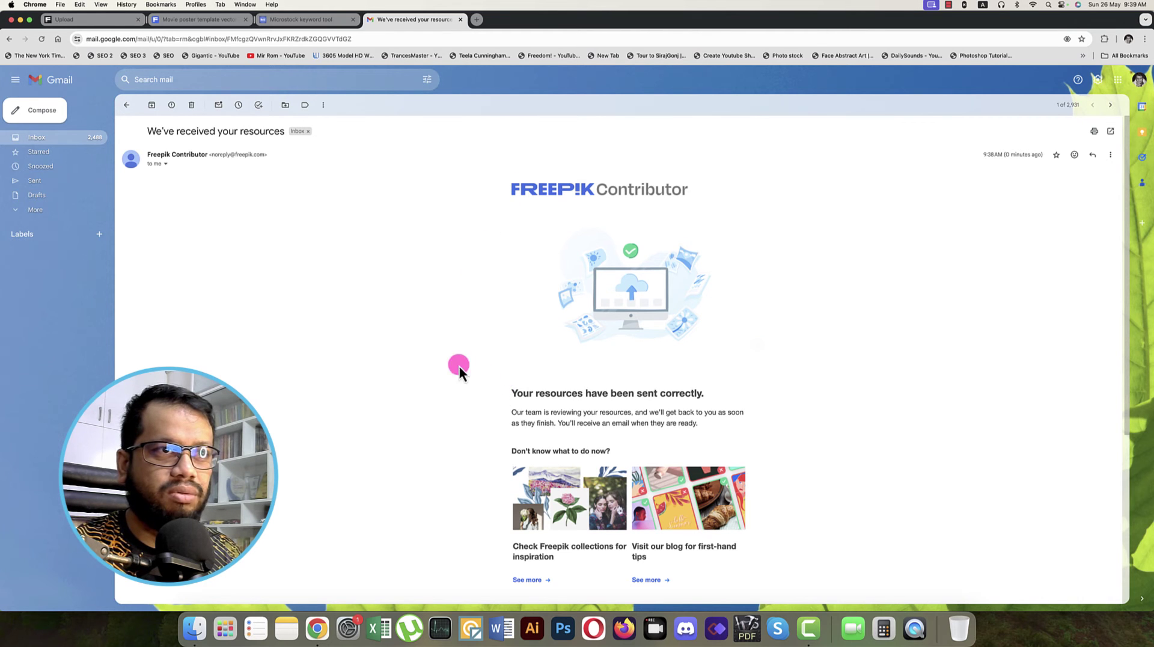
Step: Read the "We've received your resources" e-mail from Freepik Contributor in Gmail and close its tab
scroll(566, 272, "down", 2)
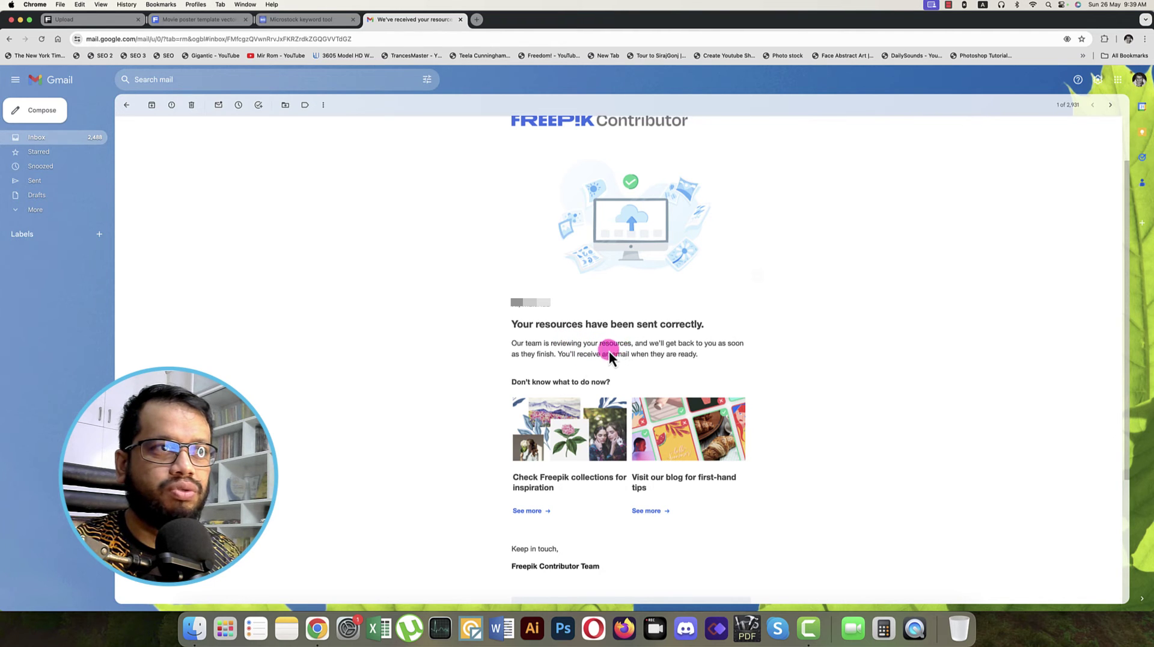
scroll(539, 354, "down", 1)
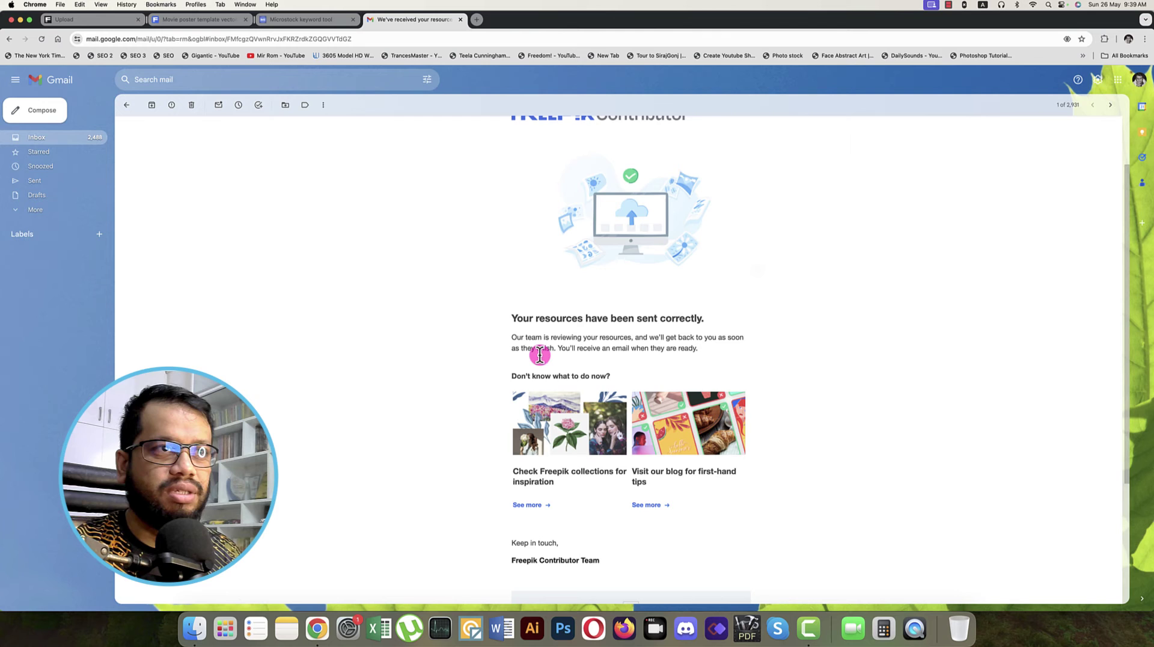
scroll(540, 348, "up", 2)
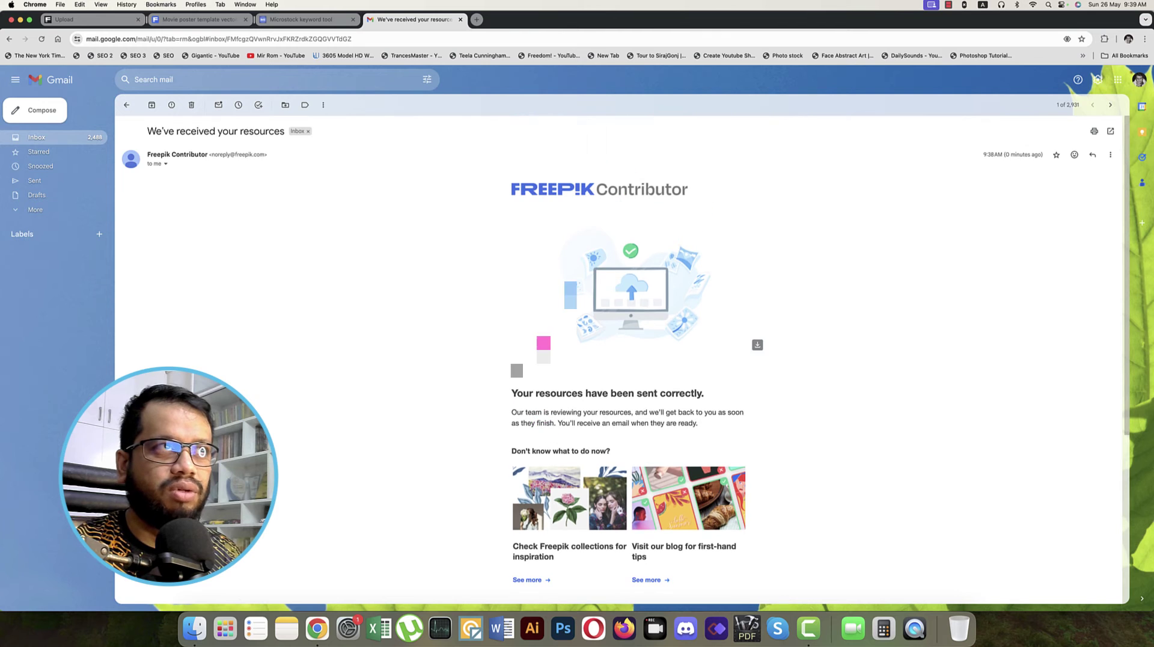
left_click(460, 20)
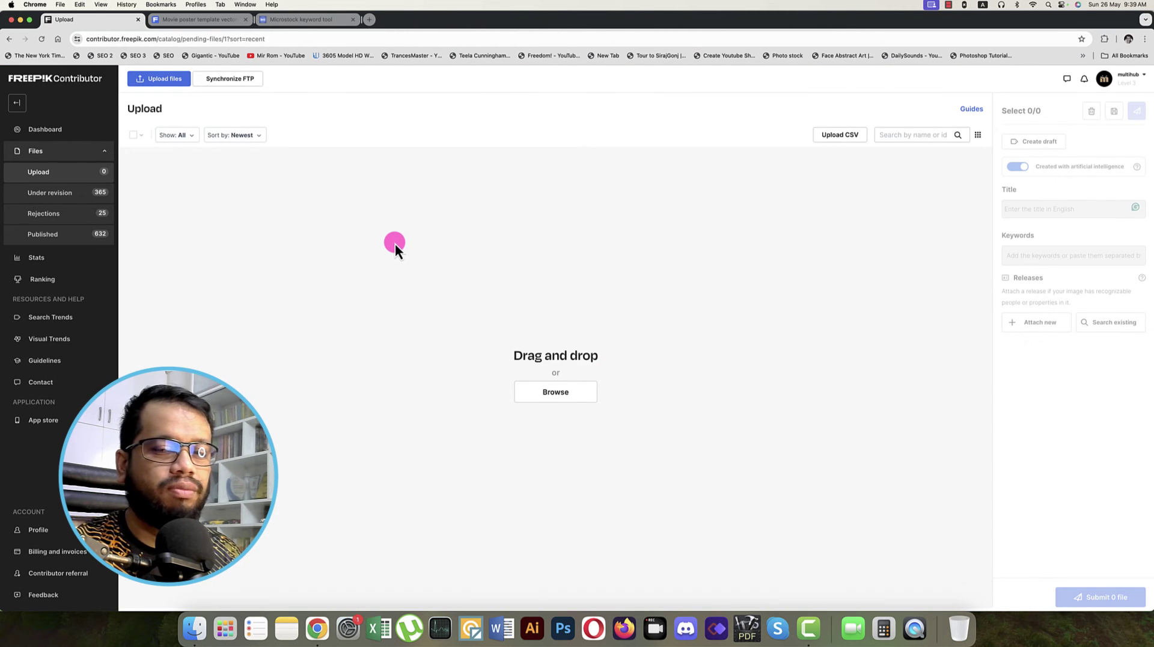